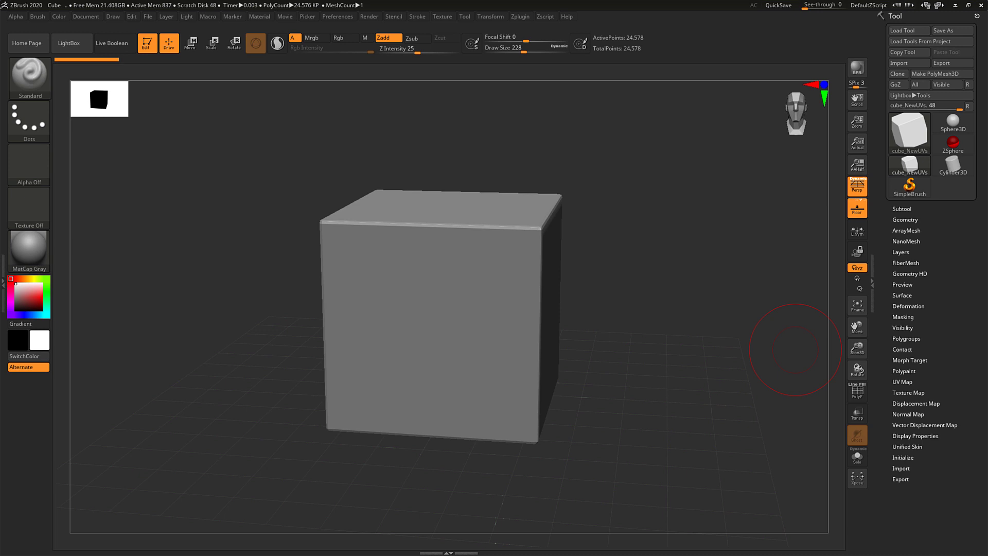
# Snap the cube to front view, select the Move brush, and turn off perspective.
pyautogui.keyDown('shift'); pyautogui.moveTo(684, 177); pyautogui.dragTo(543, 218); pyautogui.keyUp('shift')
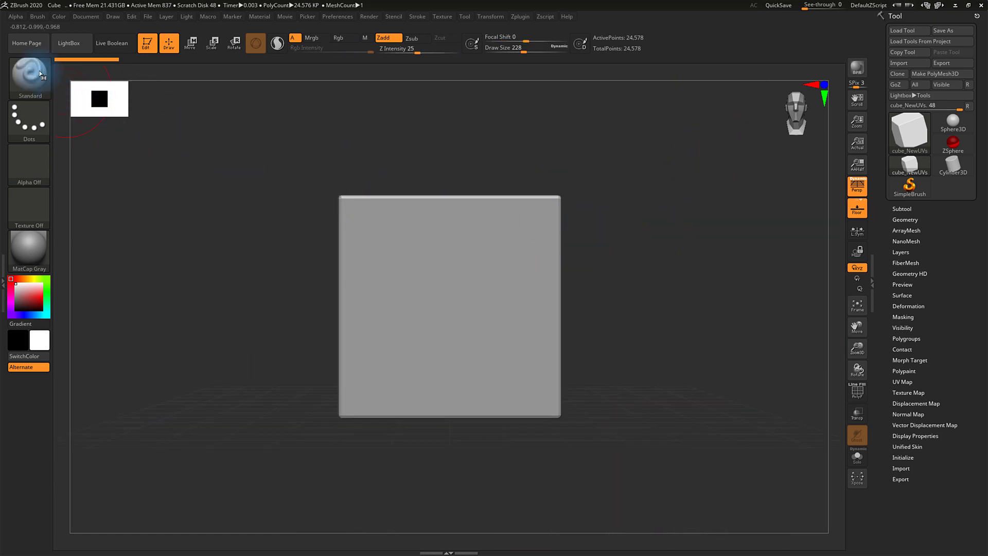
pyautogui.click(29, 77)
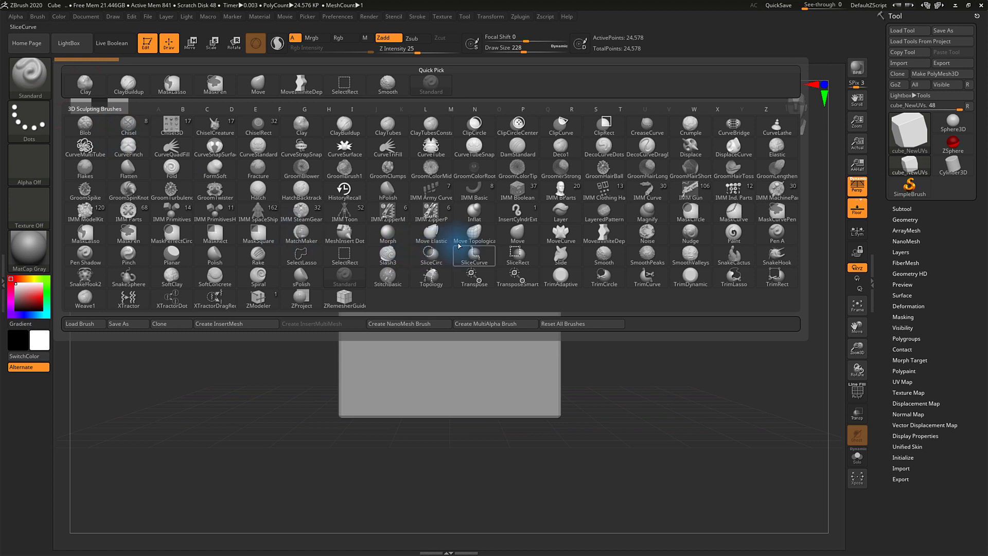
pyautogui.click(518, 233)
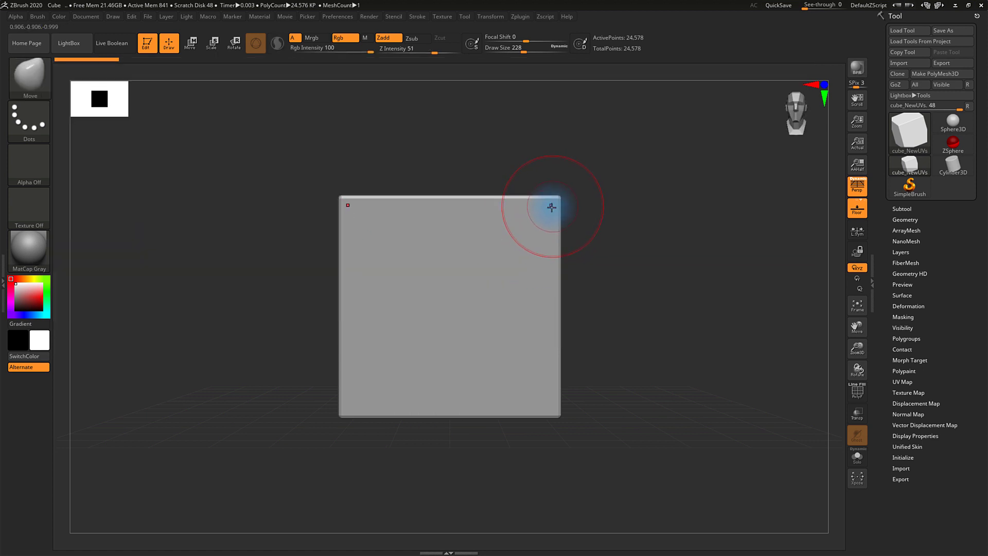
pyautogui.click(857, 186)
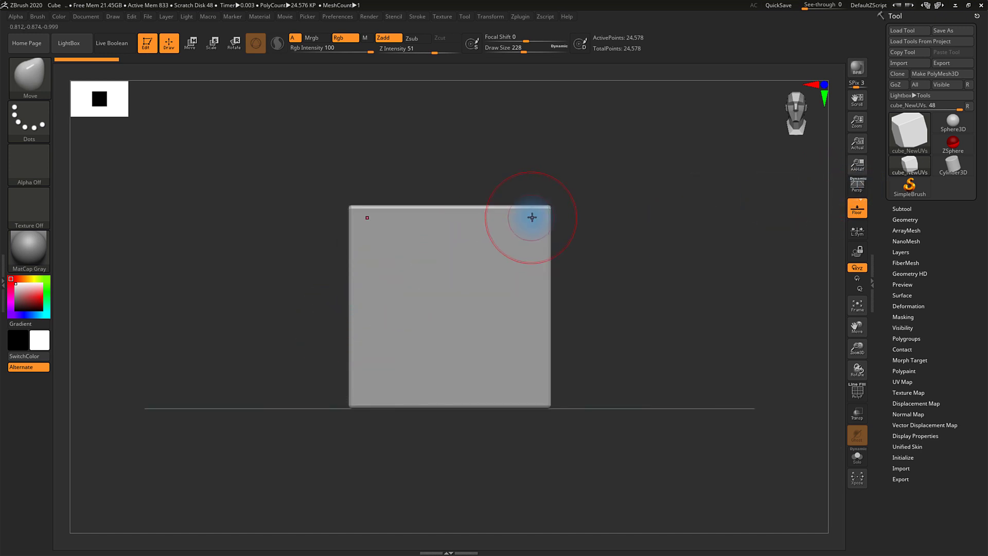
# Pull the cube's top corners into flared wings and orbit to check the flare depth.
pyautogui.moveTo(569, 203); pyautogui.dragTo(665, 169)
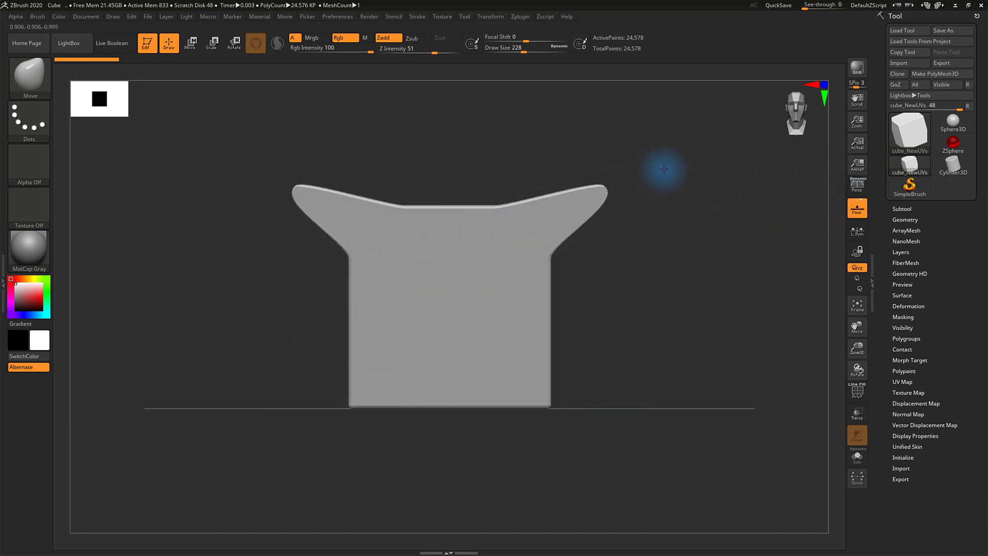
pyautogui.moveTo(675, 247); pyautogui.dragTo(636, 275)
pyautogui.moveTo(636, 275); pyautogui.dragTo(578, 214, button='right')
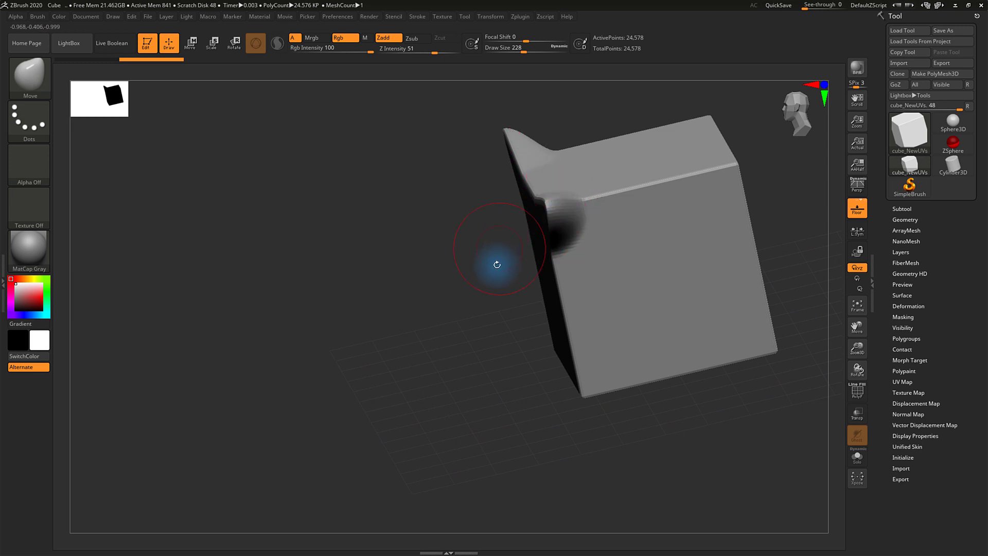
pyautogui.moveTo(469, 272)
pyautogui.mouseDown(button='right')
pyautogui.moveTo(701, 258)
pyautogui.moveTo(691, 260)
pyautogui.mouseUp(button='right')
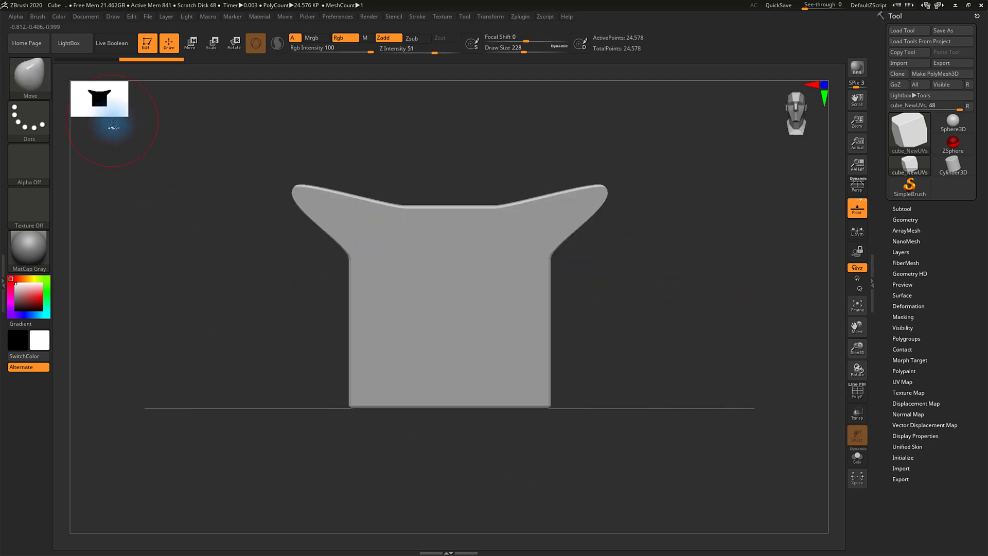
pyautogui.click(37, 76)
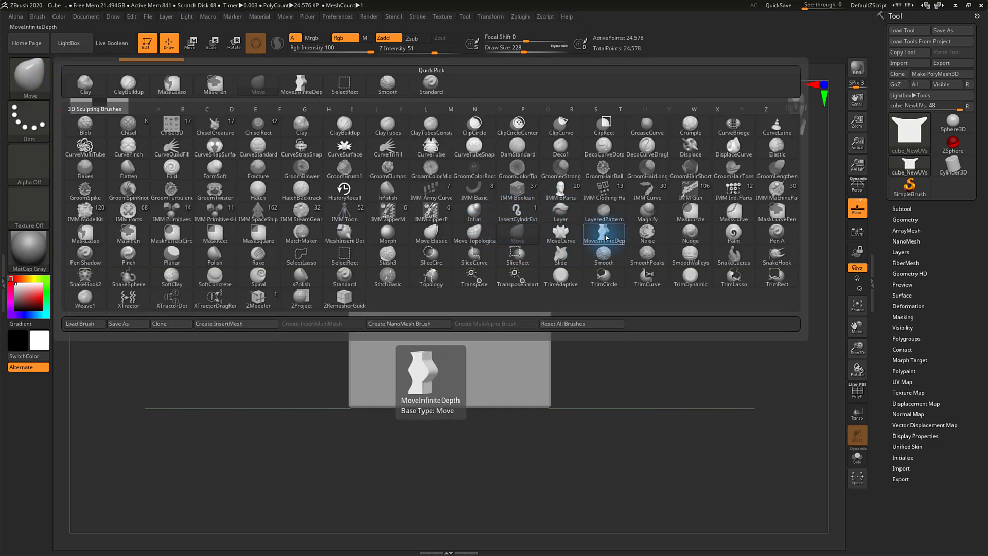
# Select MoveInfiniteDepth with M then D, and pull the mesh's sides into pointed bulges.
pyautogui.press('m')
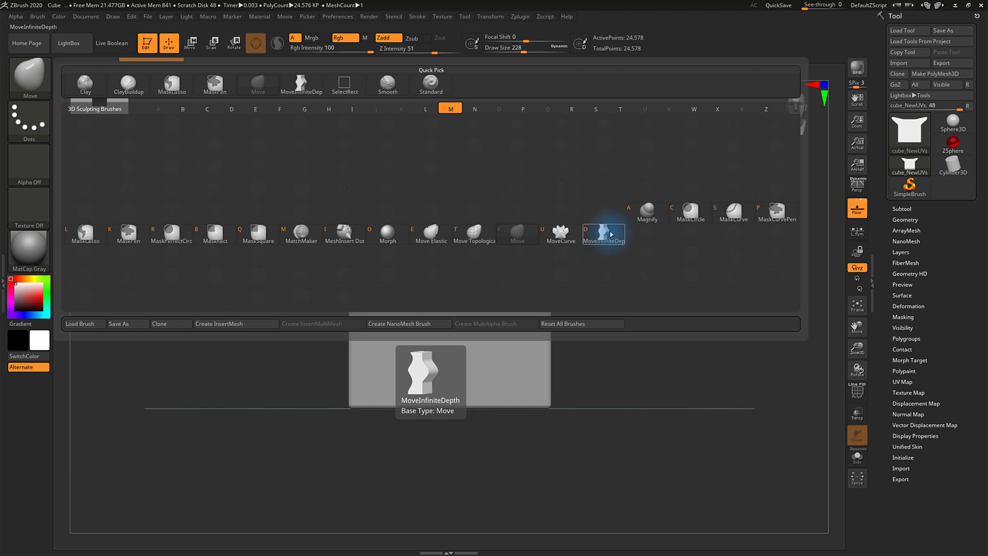
pyautogui.press('d')
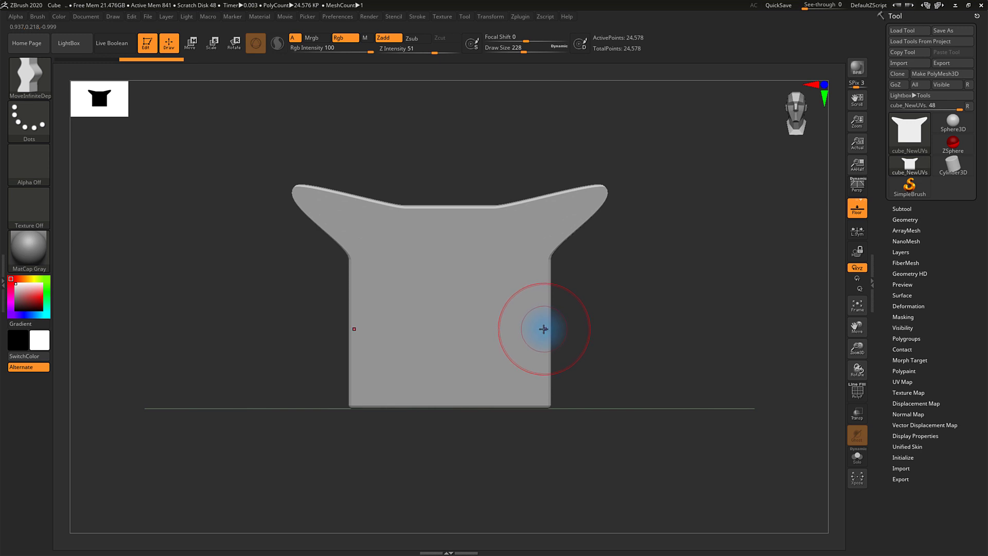
pyautogui.moveTo(558, 329)
pyautogui.mouseDown()
pyautogui.moveTo(710, 330)
pyautogui.moveTo(640, 330)
pyautogui.mouseUp()
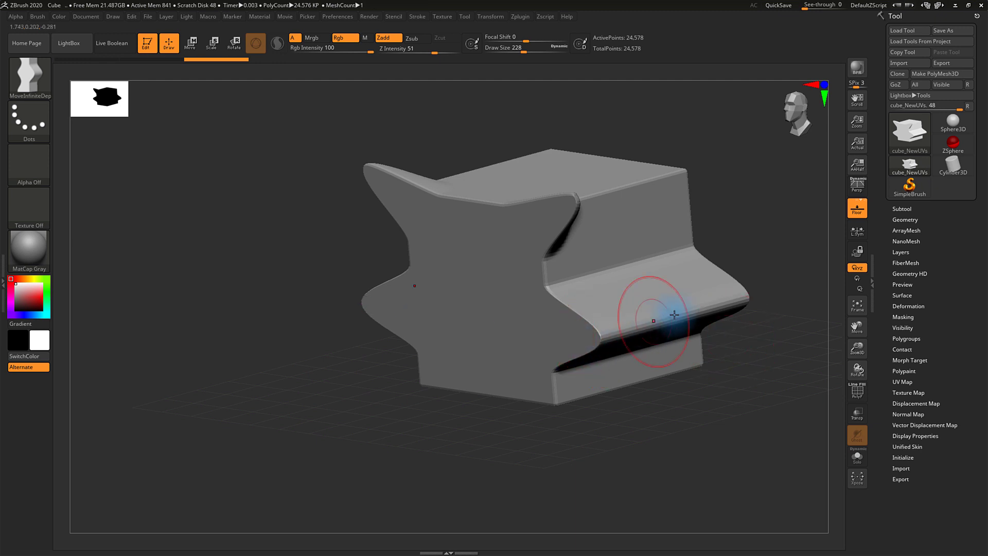
pyautogui.moveTo(748, 269)
pyautogui.mouseDown()
pyautogui.moveTo(772, 245)
pyautogui.moveTo(769, 276)
pyautogui.moveTo(673, 293)
pyautogui.mouseUp()
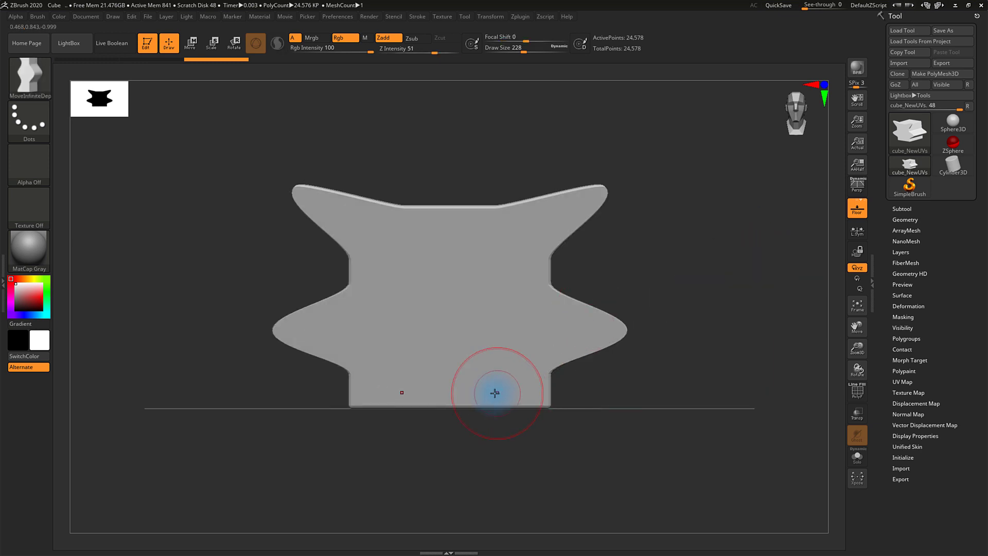
# Pull the bottom edge down into a spike and orbit to check the depth.
pyautogui.moveTo(449, 407); pyautogui.dragTo(448, 497)
pyautogui.moveTo(688, 470); pyautogui.dragTo(637, 474)
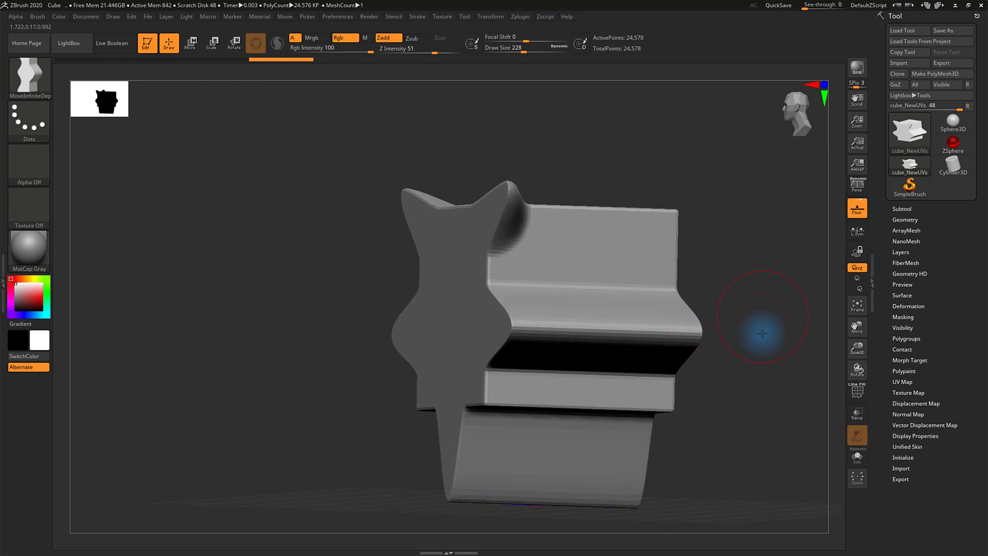
pyautogui.moveTo(761, 331); pyautogui.dragTo(761, 357)
pyautogui.moveTo(727, 264); pyautogui.dragTo(711, 218)
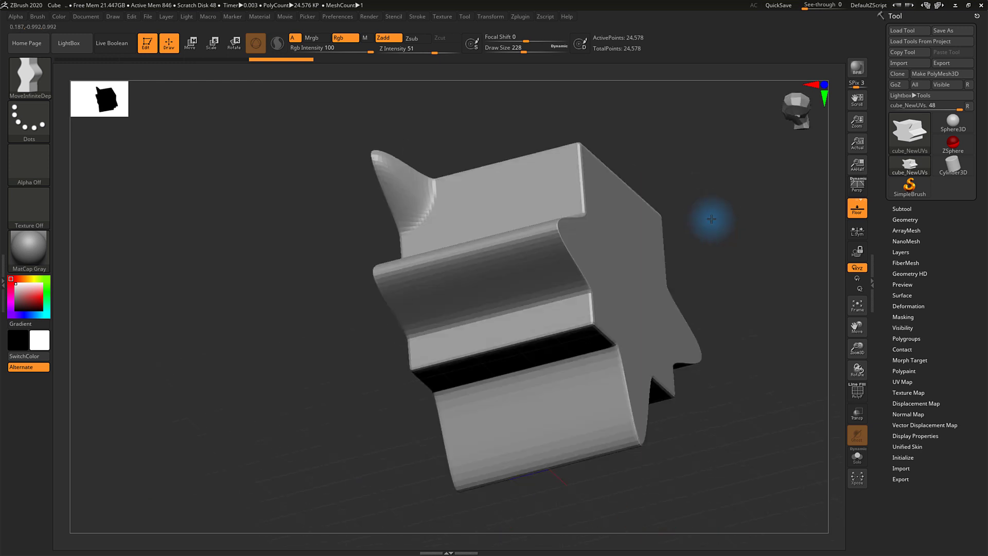
pyautogui.moveTo(750, 254)
pyautogui.keyDown('shift'); pyautogui.mouseDown()
pyautogui.moveTo(756, 298)
pyautogui.moveTo(641, 221)
pyautogui.mouseUp(); pyautogui.keyUp('shift')
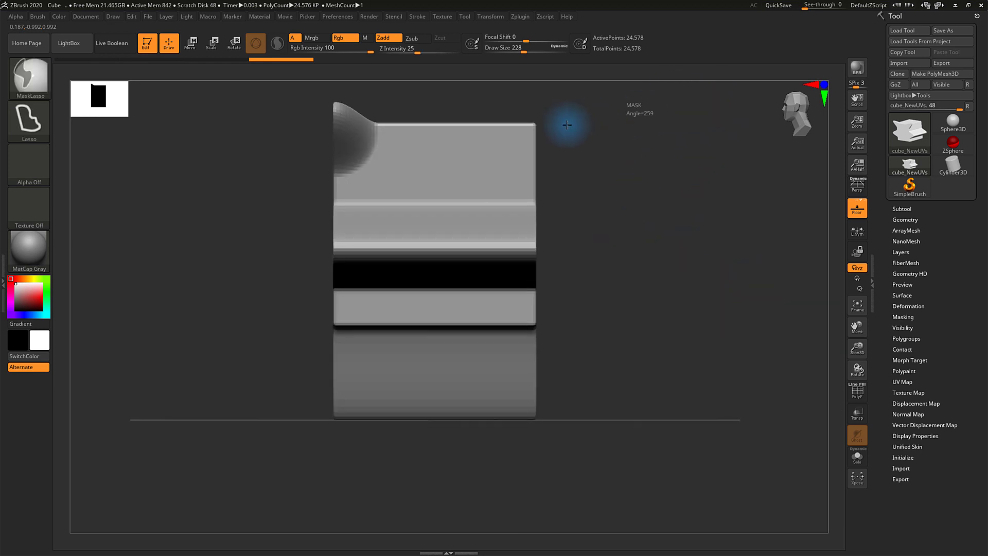
# Mask the right portion of the mesh with MaskRect and invert the mask.
pyautogui.moveTo(568, 125)
pyautogui.keyDown('ctrl'); pyautogui.mouseDown()
pyautogui.moveTo(571, 470)
pyautogui.moveTo(636, 427)
pyautogui.mouseUp(); pyautogui.keyUp('ctrl')
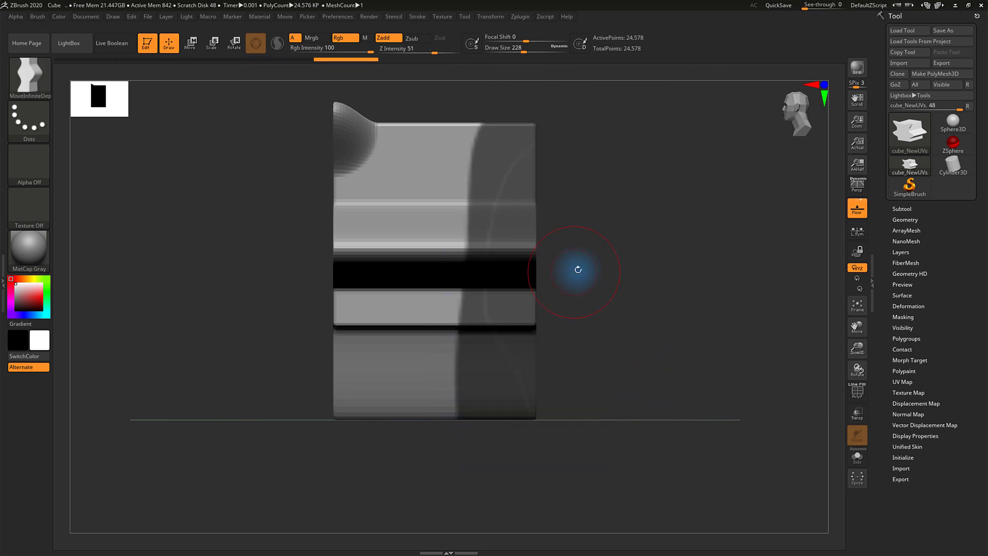
pyautogui.keyDown('ctrl'); pyautogui.moveTo(724, 218); pyautogui.dragTo(644, 149); pyautogui.keyUp('ctrl')
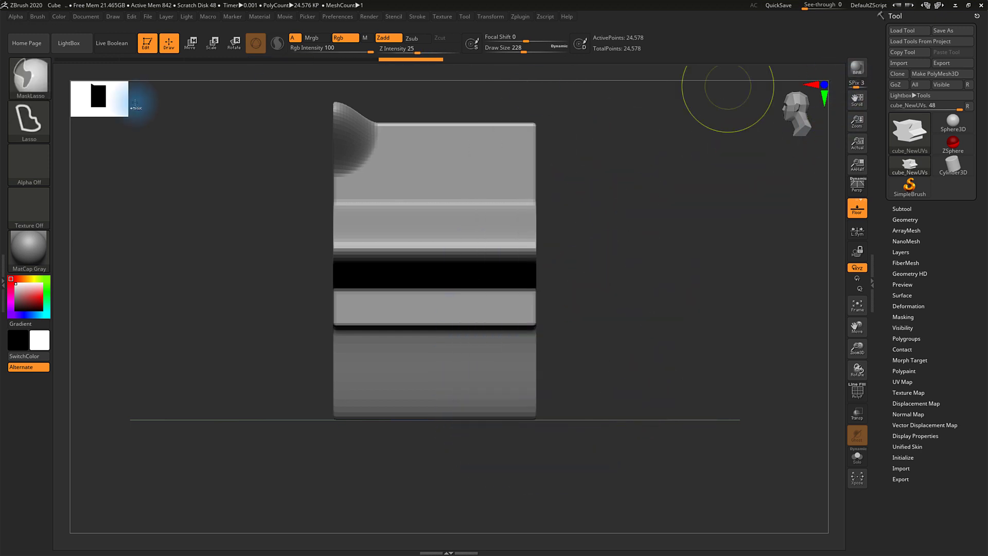
pyautogui.keyDown('ctrl'); pyautogui.click(30, 77); pyautogui.keyUp('ctrl')
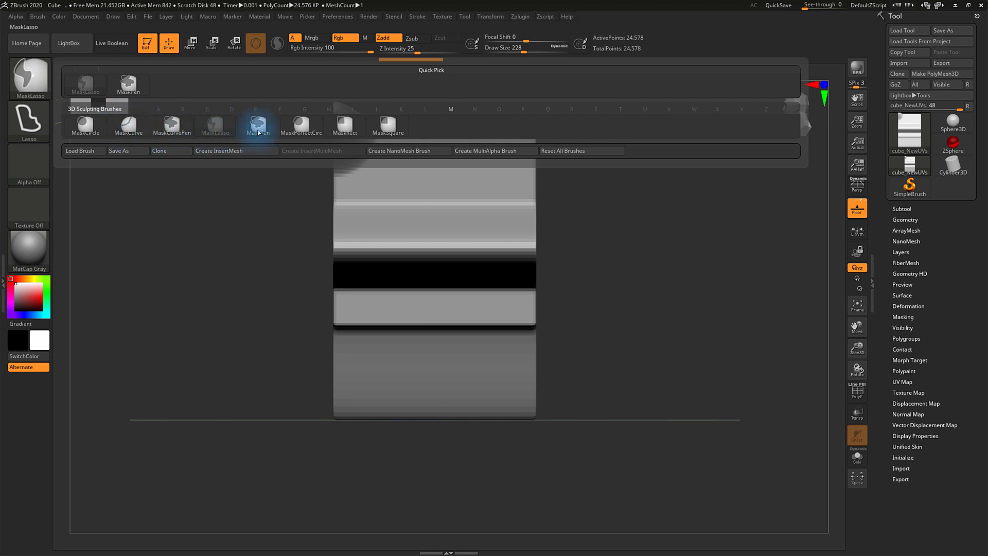
pyautogui.click(366, 128)
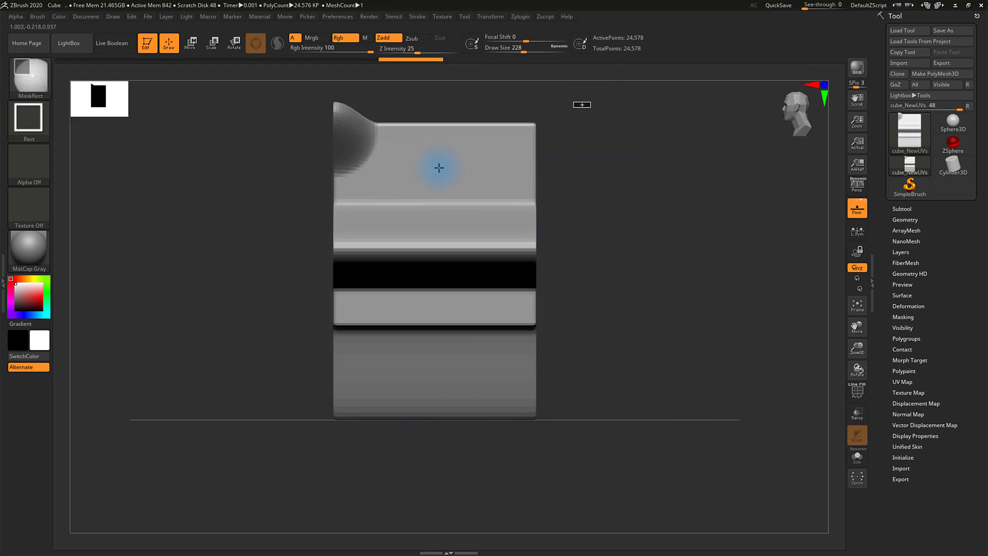
pyautogui.moveTo(591, 101); pyautogui.dragTo(449, 504)
pyautogui.keyDown('ctrl'); pyautogui.click(625, 321); pyautogui.keyUp('ctrl')
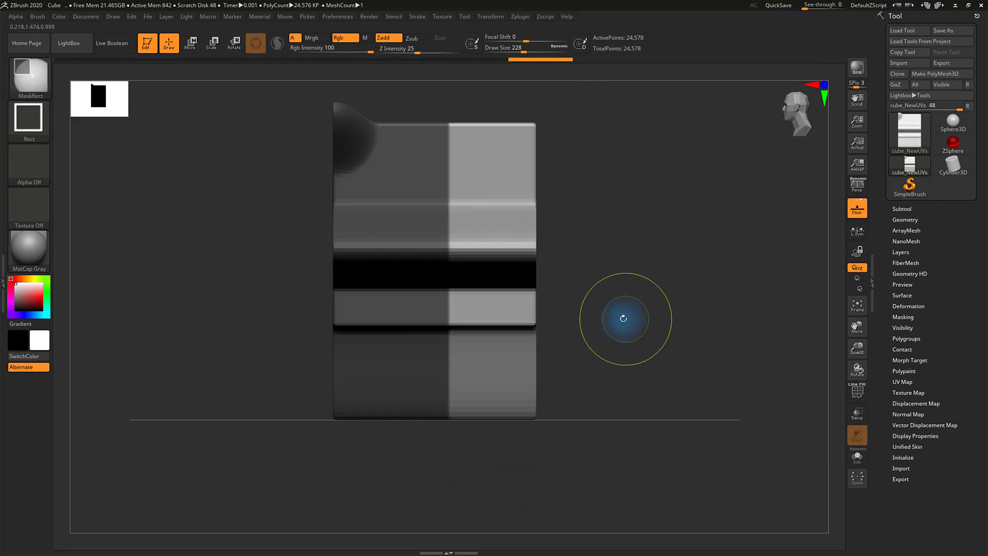
# Stretch the unmasked right side outward with the Transpose gizmo, then clear the mask.
pyautogui.press('w')
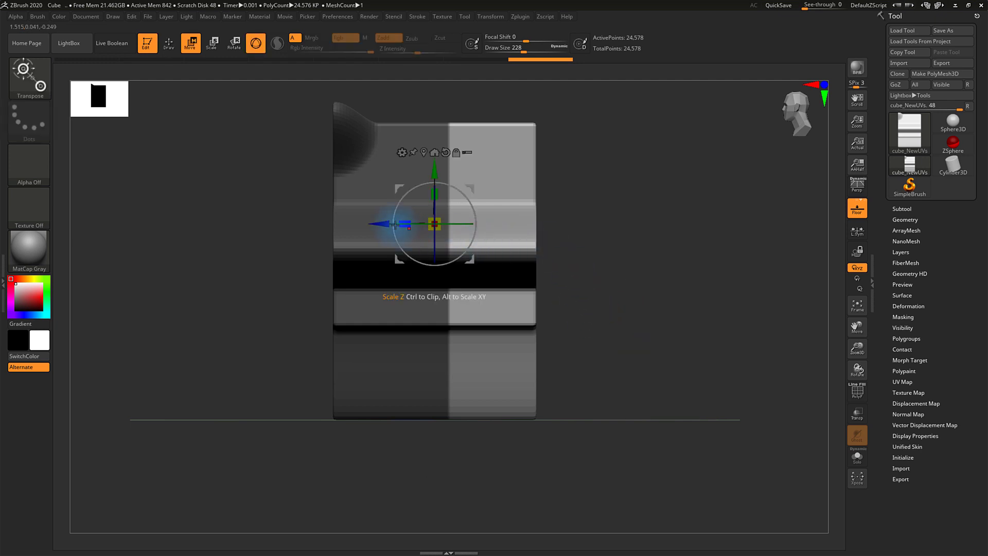
pyautogui.moveTo(372, 223); pyautogui.dragTo(551, 224)
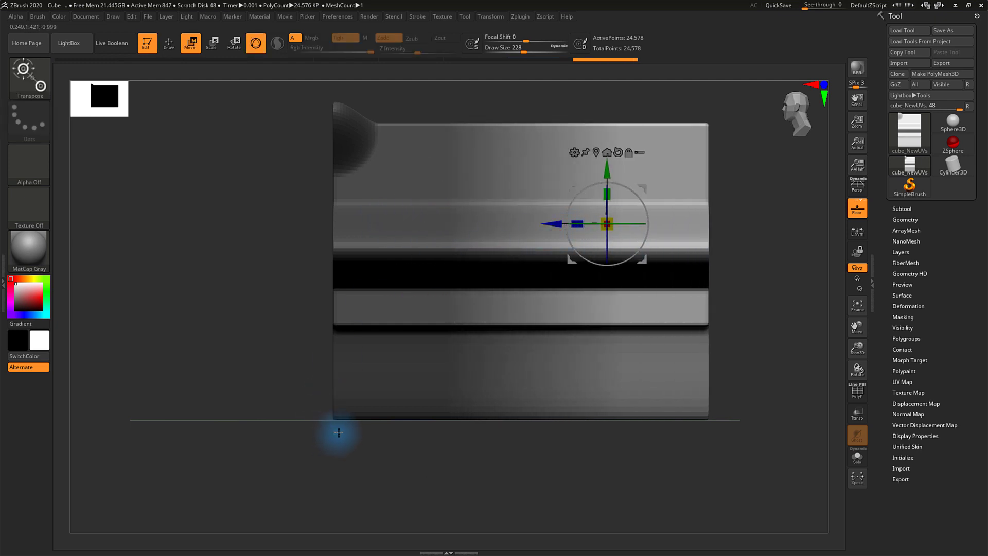
pyautogui.keyDown('ctrl'); pyautogui.moveTo(249, 363); pyautogui.dragTo(232, 349); pyautogui.keyUp('ctrl')
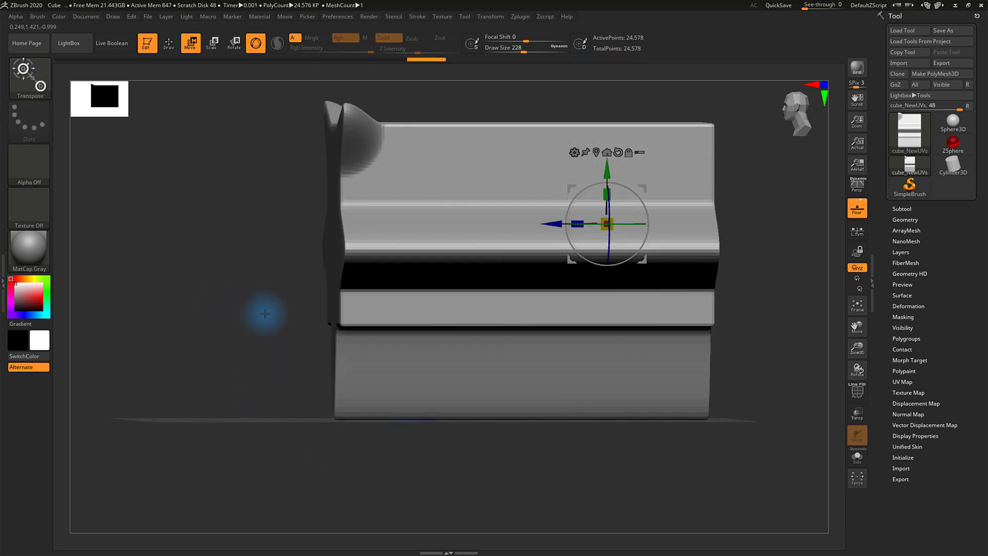
pyautogui.moveTo(265, 314); pyautogui.dragTo(569, 335)
# Back in sculpt mode, pull the star's flat top edge up into a sixth point.
pyautogui.press('q')
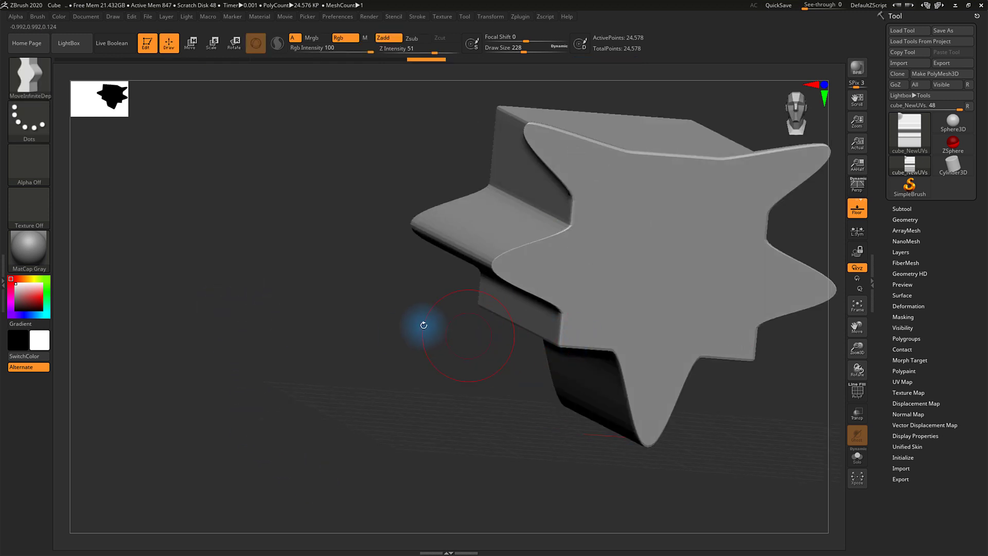
pyautogui.moveTo(419, 324)
pyautogui.keyDown('shift'); pyautogui.mouseDown()
pyautogui.moveTo(377, 309)
pyautogui.moveTo(305, 381)
pyautogui.mouseUp(); pyautogui.keyUp('shift')
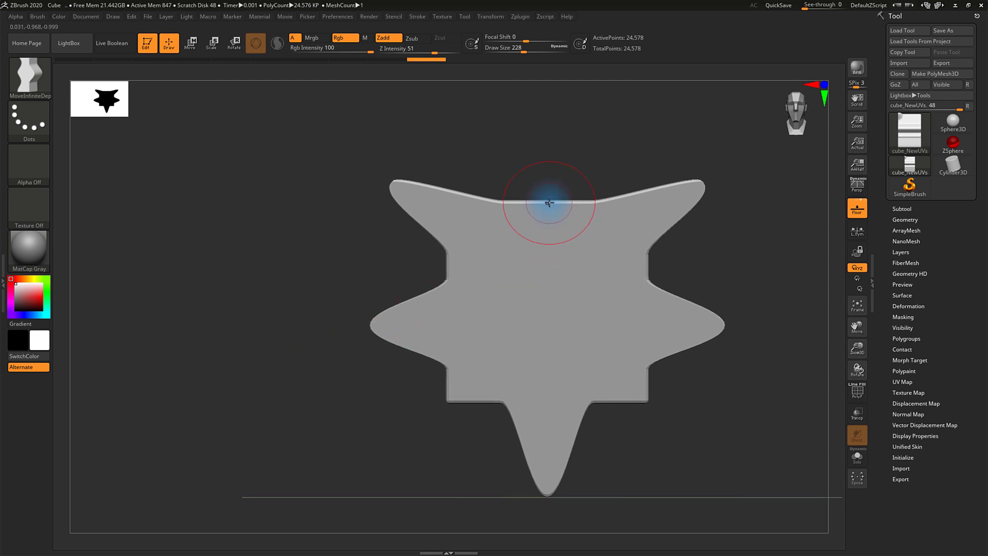
pyautogui.moveTo(550, 202); pyautogui.dragTo(544, 132)
pyautogui.moveTo(745, 150)
pyautogui.mouseDown()
pyautogui.moveTo(712, 192)
pyautogui.moveTo(159, 419)
pyautogui.mouseUp()
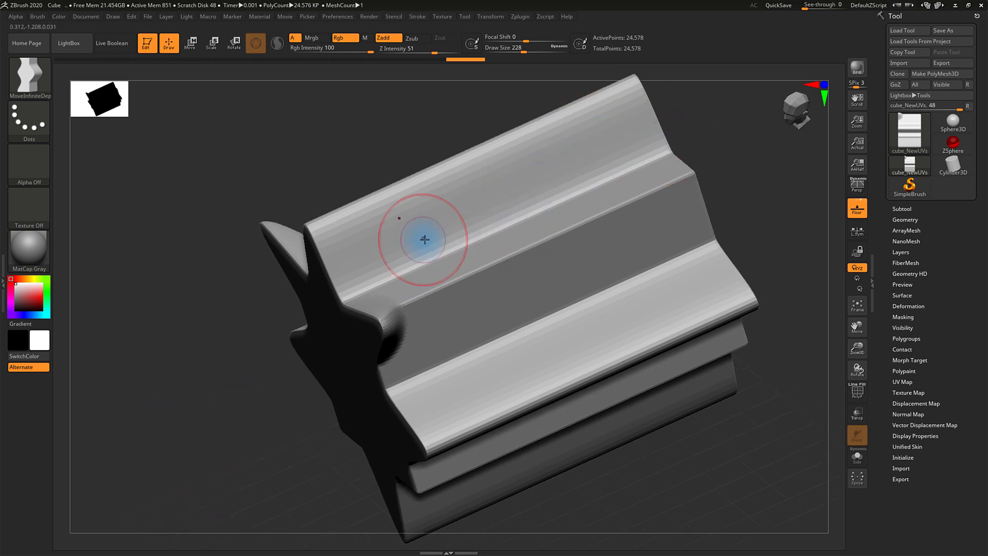
# Snap to a flat front view of the star, turn perspective on, and mask the mesh.
pyautogui.moveTo(733, 209); pyautogui.dragTo(756, 196)
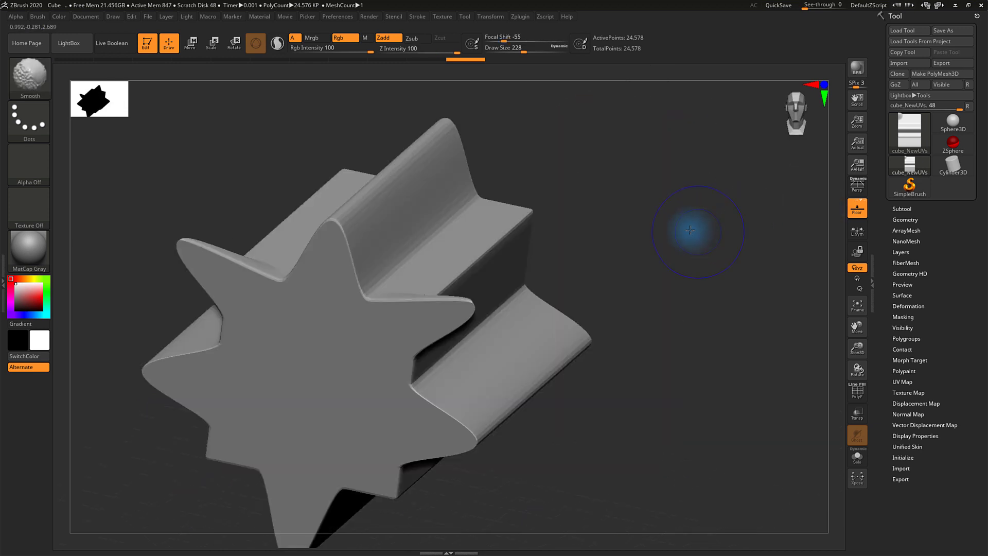
pyautogui.keyDown('shift'); pyautogui.moveTo(690, 230); pyautogui.dragTo(633, 243); pyautogui.keyUp('shift')
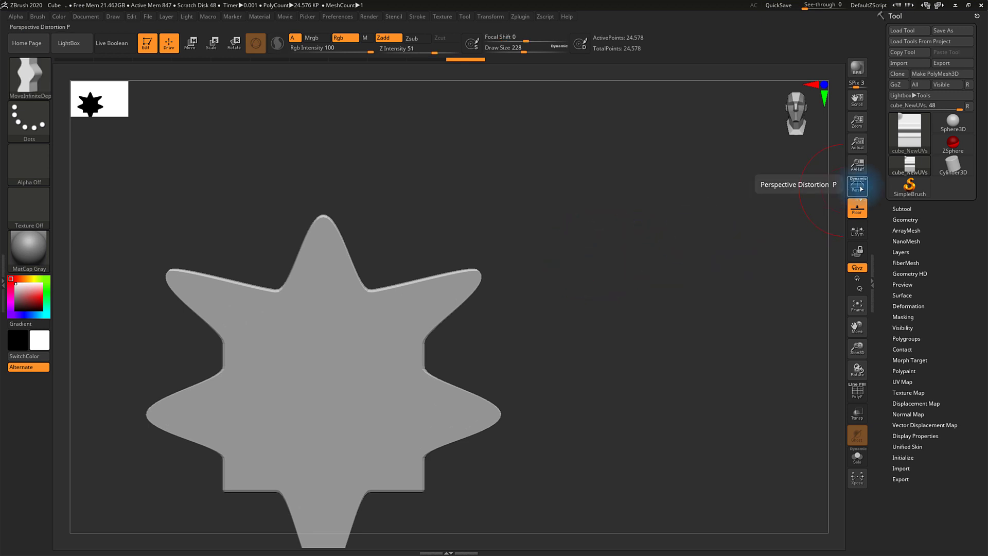
pyautogui.click(861, 189)
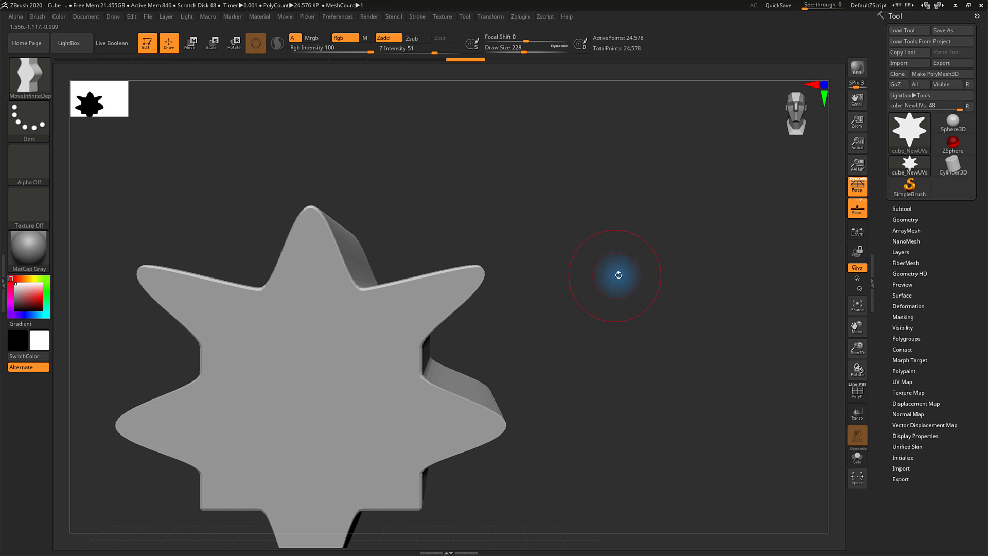
pyautogui.keyDown('ctrl'); pyautogui.click(645, 269); pyautogui.keyUp('ctrl')
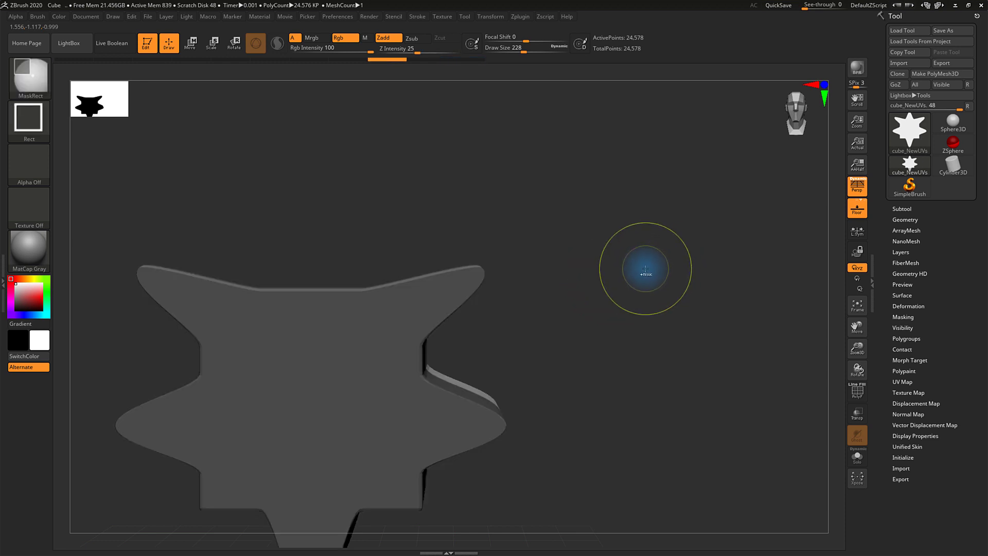
# Clear the mask and frame the star mesh for further sculpting.
pyautogui.keyDown('ctrl'); pyautogui.click(645, 269); pyautogui.keyUp('ctrl')
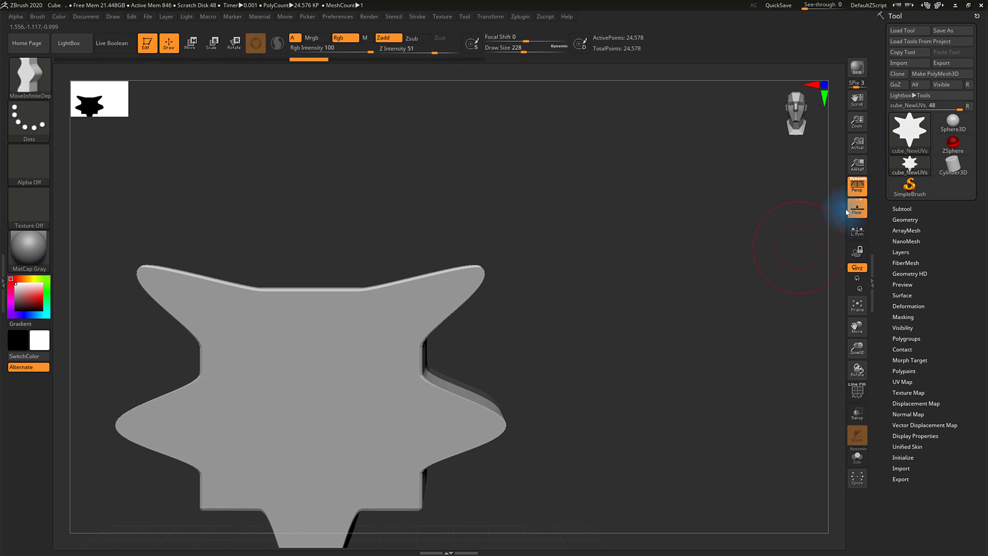
pyautogui.keyDown('shift'); pyautogui.moveTo(585, 304); pyautogui.dragTo(682, 208); pyautogui.keyUp('shift')
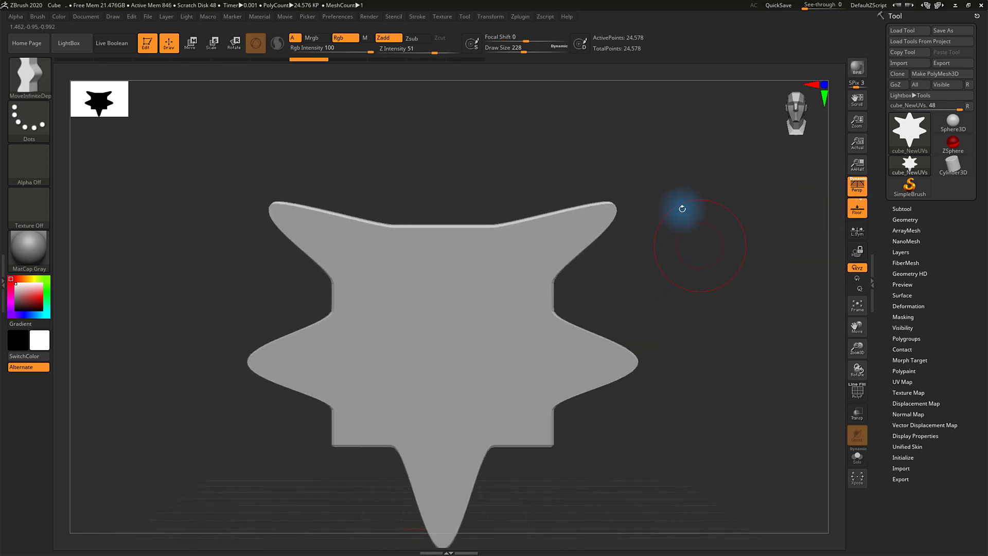
pyautogui.moveTo(578, 326); pyautogui.dragTo(667, 325)
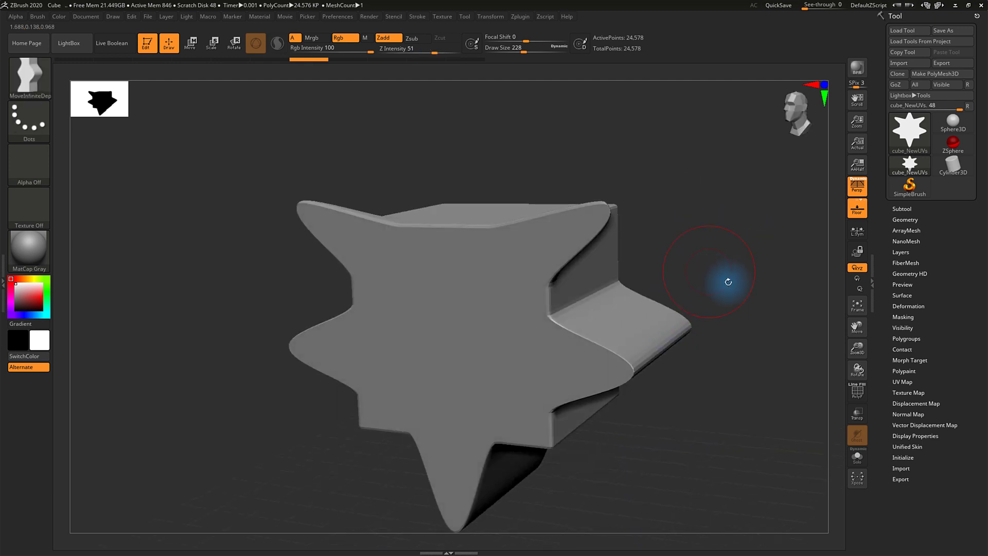
pyautogui.moveTo(759, 260)
pyautogui.mouseDown()
pyautogui.moveTo(668, 247)
pyautogui.moveTo(691, 249)
pyautogui.moveTo(641, 307)
pyautogui.moveTo(615, 315)
pyautogui.mouseUp()
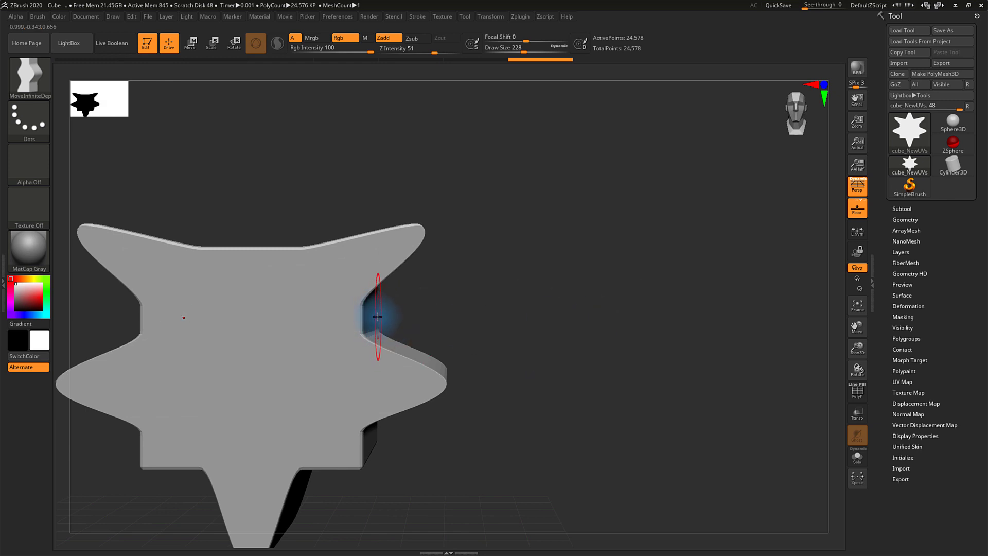
pyautogui.press('f')
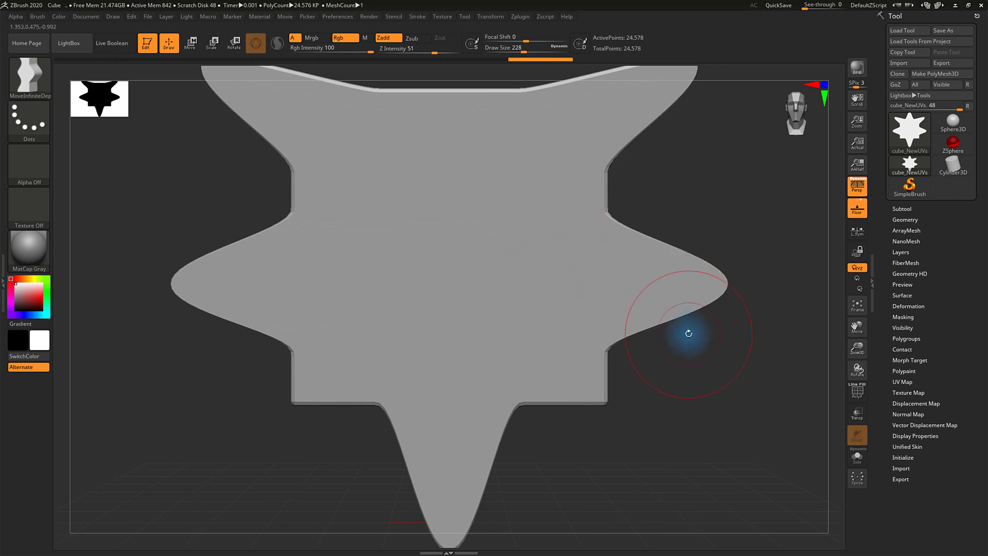
pyautogui.keyDown('alt'); pyautogui.moveTo(719, 388); pyautogui.dragTo(695, 379); pyautogui.keyUp('alt')
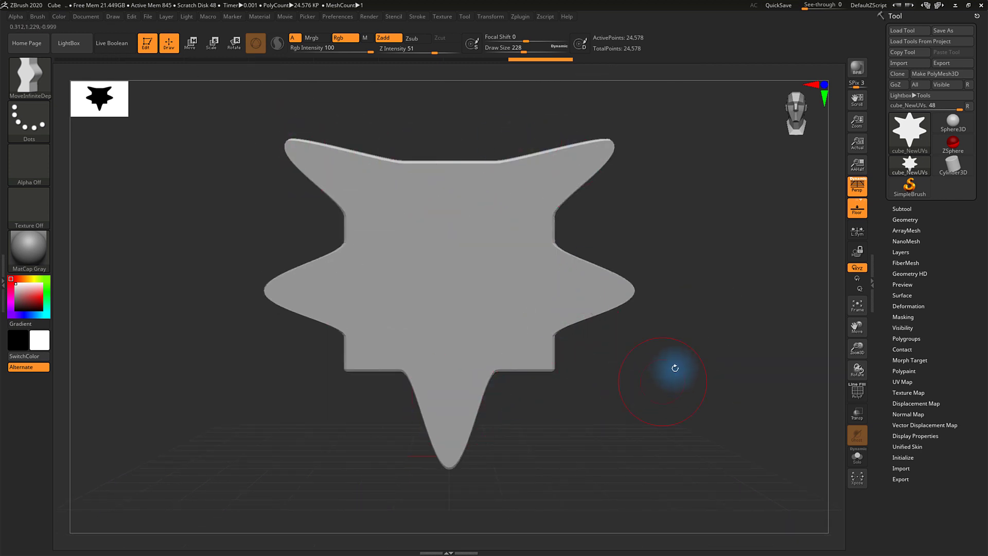
pyautogui.keyDown('alt'); pyautogui.moveTo(701, 337); pyautogui.dragTo(550, 388); pyautogui.keyUp('alt')
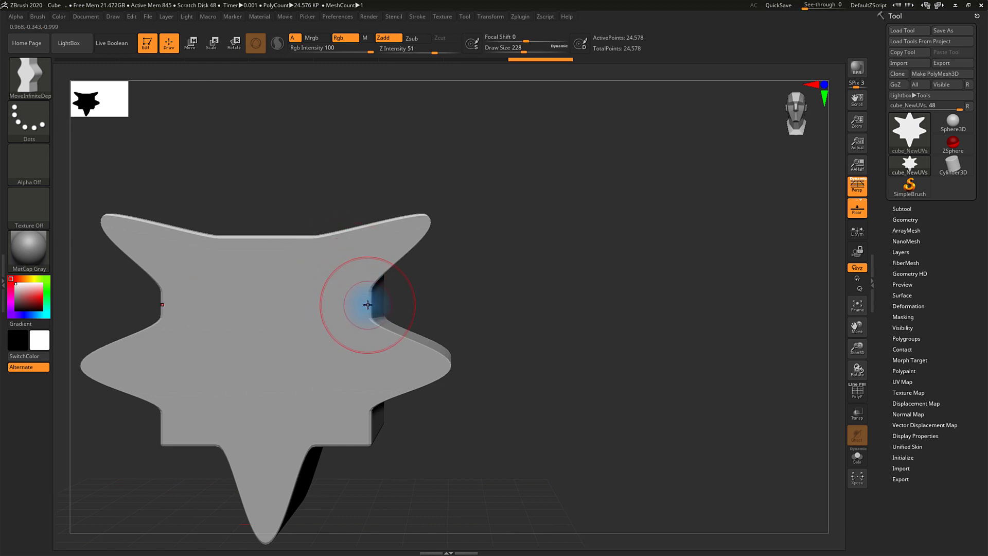
# Pull the star's side notches outward into bulges and reshape the right notch.
pyautogui.moveTo(364, 298); pyautogui.dragTo(507, 310)
pyautogui.moveTo(564, 322)
pyautogui.mouseDown()
pyautogui.moveTo(565, 353)
pyautogui.moveTo(595, 283)
pyautogui.moveTo(548, 279)
pyautogui.mouseUp()
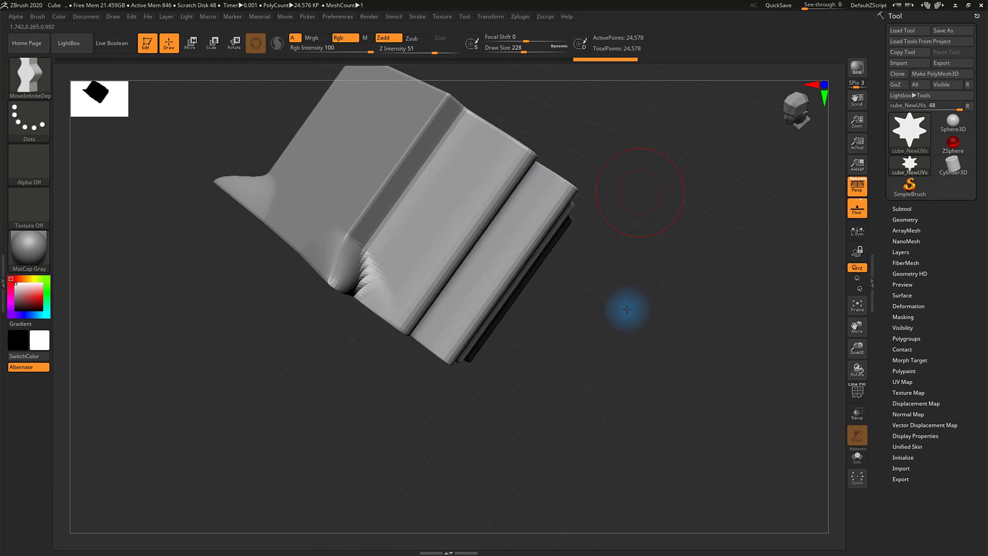
pyautogui.moveTo(624, 309); pyautogui.dragTo(608, 326)
pyautogui.moveTo(624, 290)
pyautogui.mouseDown()
pyautogui.moveTo(653, 243)
pyautogui.moveTo(638, 309)
pyautogui.moveTo(596, 335)
pyautogui.moveTo(606, 301)
pyautogui.mouseUp()
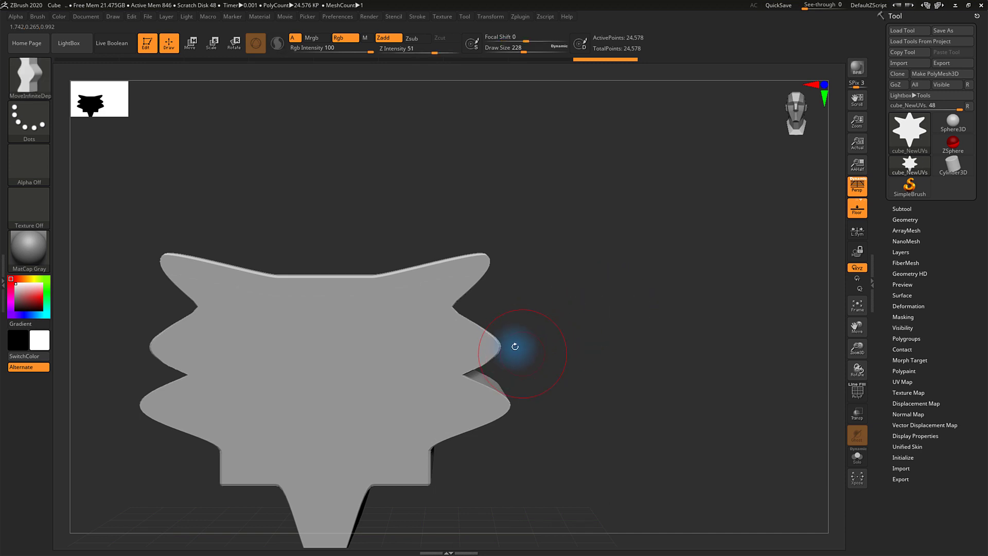
pyautogui.moveTo(487, 330)
pyautogui.mouseDown()
pyautogui.moveTo(494, 359)
pyautogui.moveTo(498, 347)
pyautogui.moveTo(472, 320)
pyautogui.moveTo(499, 360)
pyautogui.mouseUp()
pyautogui.moveTo(538, 331)
pyautogui.keyDown('alt'); pyautogui.mouseDown()
pyautogui.moveTo(635, 373)
pyautogui.moveTo(606, 342)
pyautogui.mouseUp(); pyautogui.keyUp('alt')
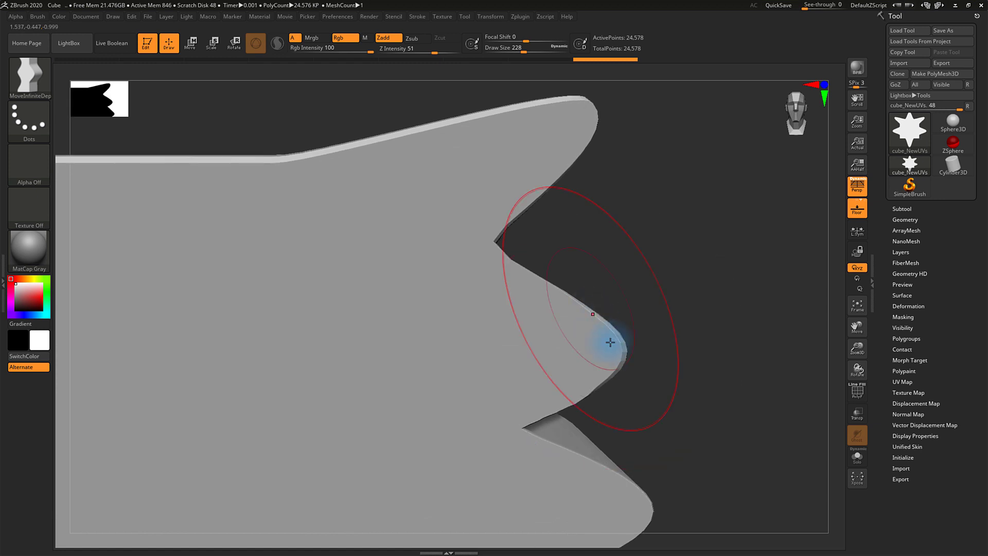
pyautogui.moveTo(686, 352)
pyautogui.mouseDown()
pyautogui.moveTo(692, 347)
pyautogui.moveTo(680, 349)
pyautogui.mouseUp()
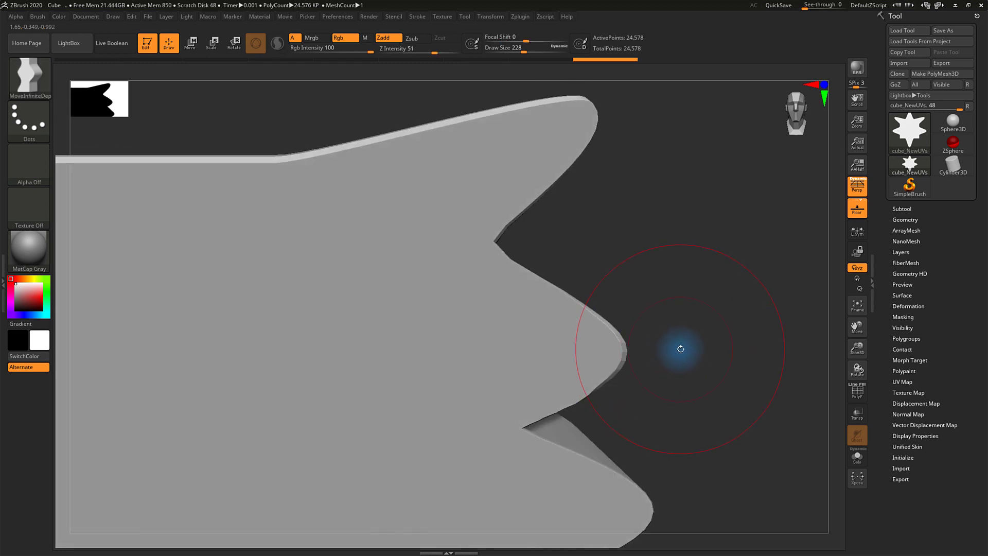
# Turn off perspective and undo back to the plain cube.
pyautogui.press('f')
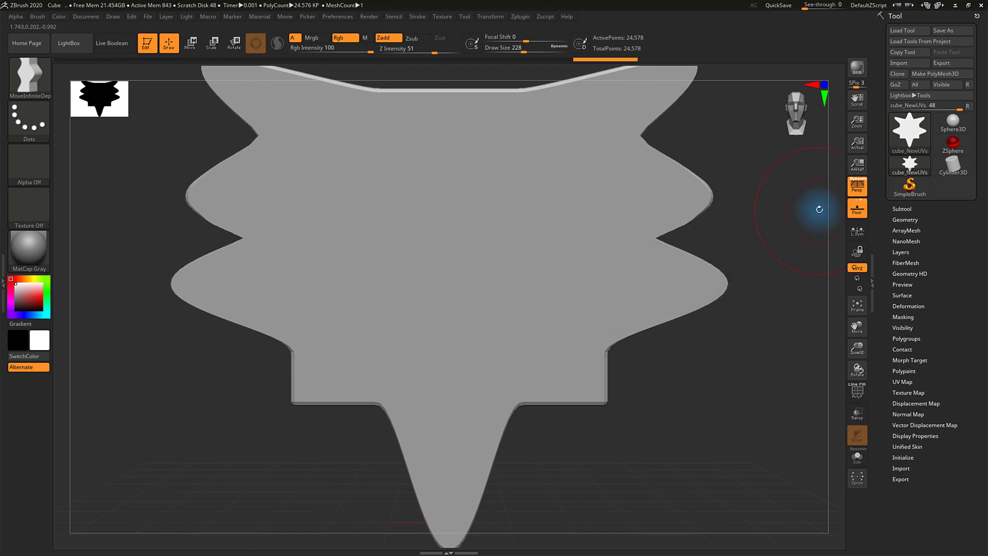
pyautogui.click(857, 187)
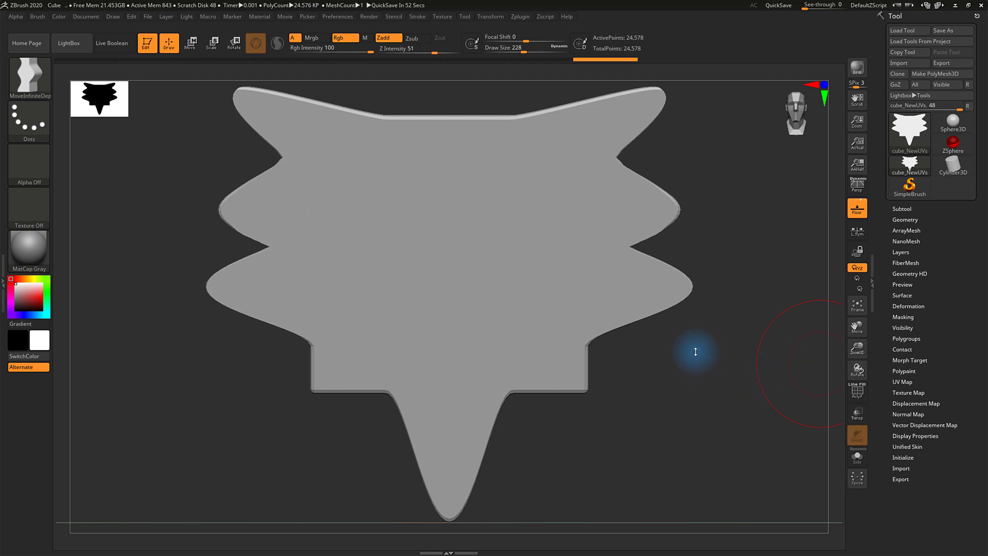
pyautogui.moveTo(694, 348); pyautogui.dragTo(708, 329)
pyautogui.hotkey('ctrl', 'z')
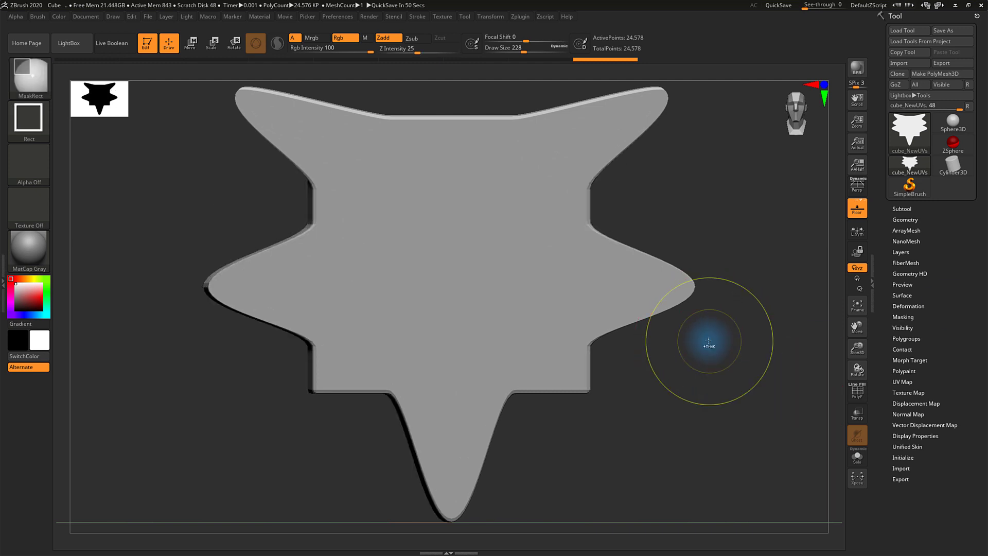
pyautogui.hotkey('ctrl', 'z')
pyautogui.hotkey('ctrl', 'z')
pyautogui.hotkey('ctrl', 'z')
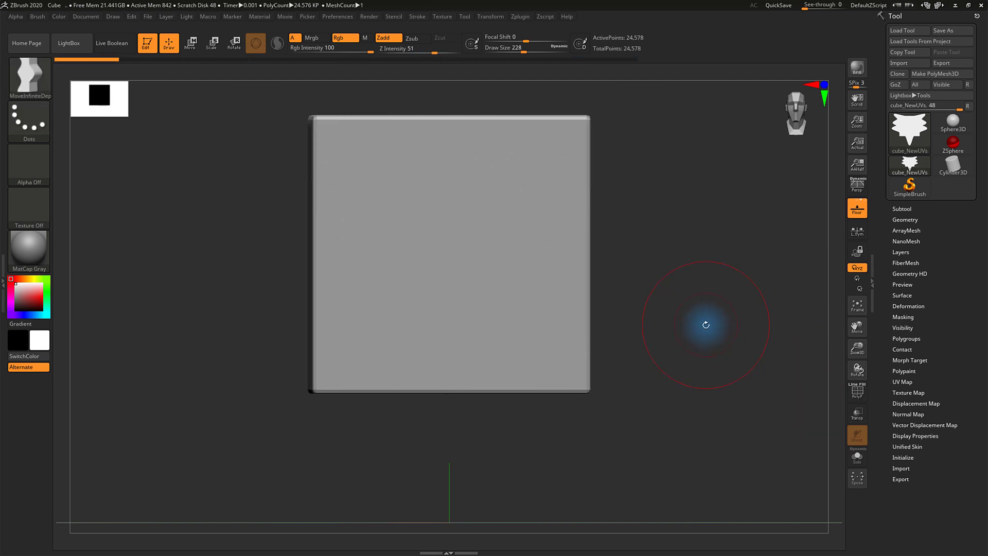
# Pull a bump up from the cube's top edge with MoveInfiniteDepth.
pyautogui.keyDown('shift'); pyautogui.moveTo(708, 325); pyautogui.dragTo(696, 335); pyautogui.keyUp('shift')
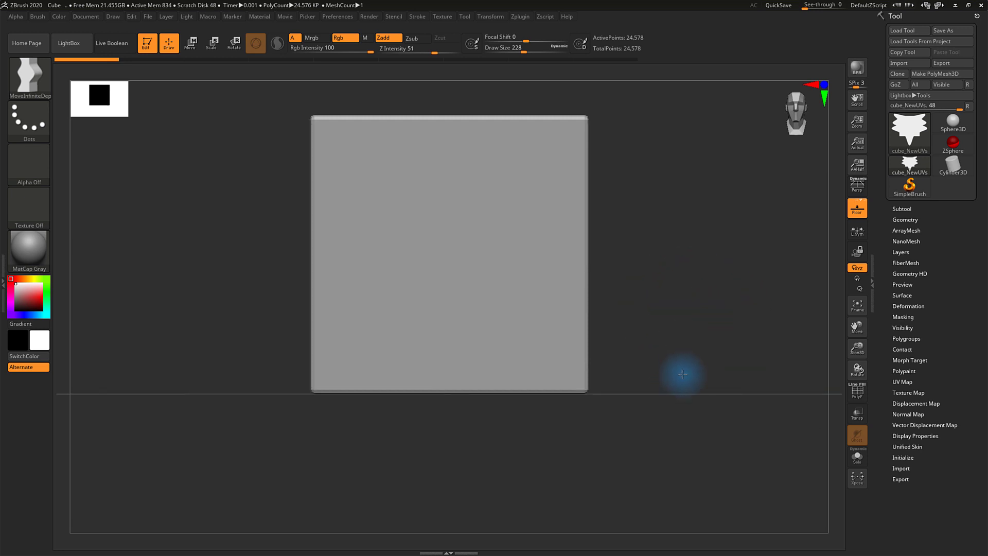
pyautogui.keyDown('alt'); pyautogui.moveTo(679, 375); pyautogui.dragTo(676, 364); pyautogui.keyUp('alt')
pyautogui.moveTo(447, 194); pyautogui.dragTo(439, 126)
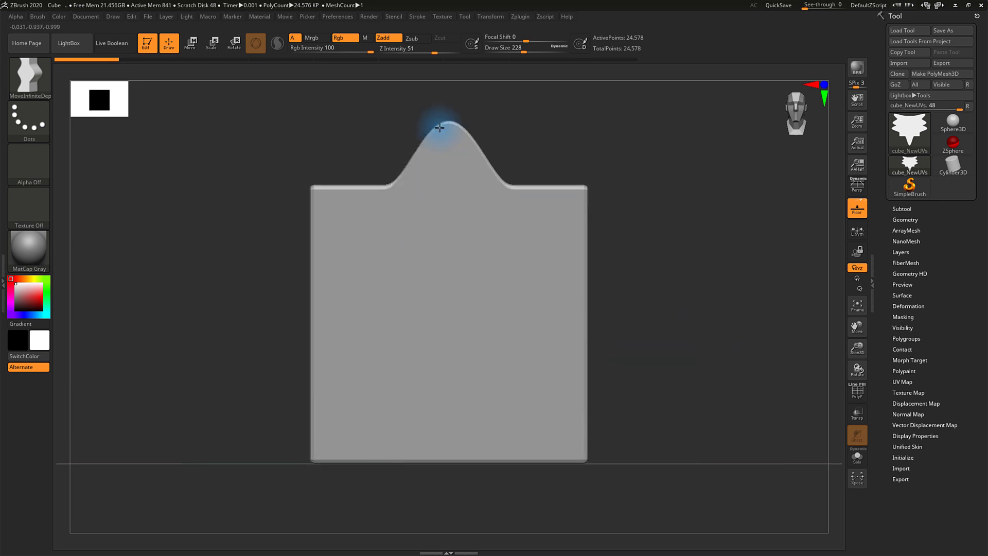
pyautogui.moveTo(721, 252)
pyautogui.mouseDown()
pyautogui.moveTo(709, 261)
pyautogui.moveTo(230, 172)
pyautogui.mouseUp()
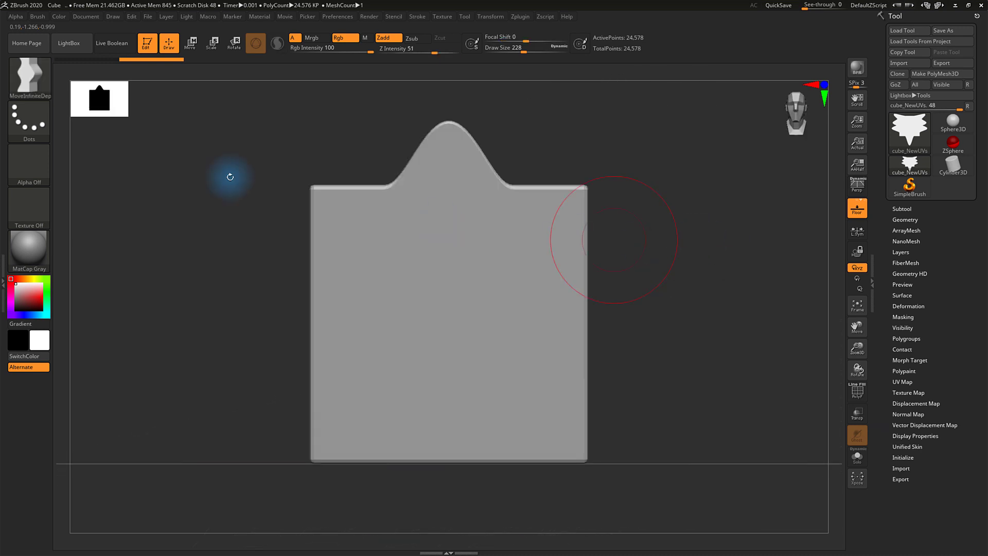
# With the standard Move brush, pull the cube's top corners into horns, then undo them.
pyautogui.click(29, 62)
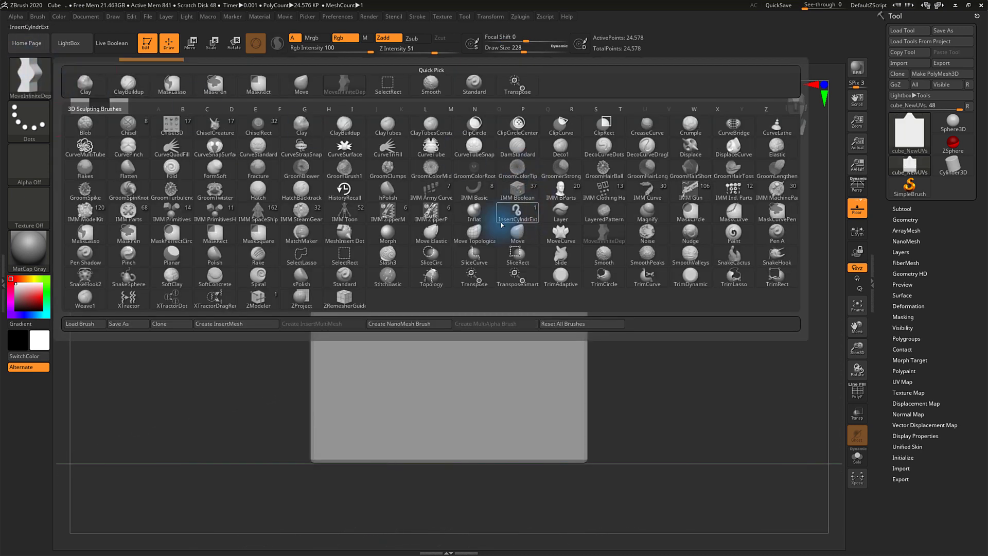
pyautogui.click(518, 239)
pyautogui.moveTo(587, 185); pyautogui.dragTo(638, 129)
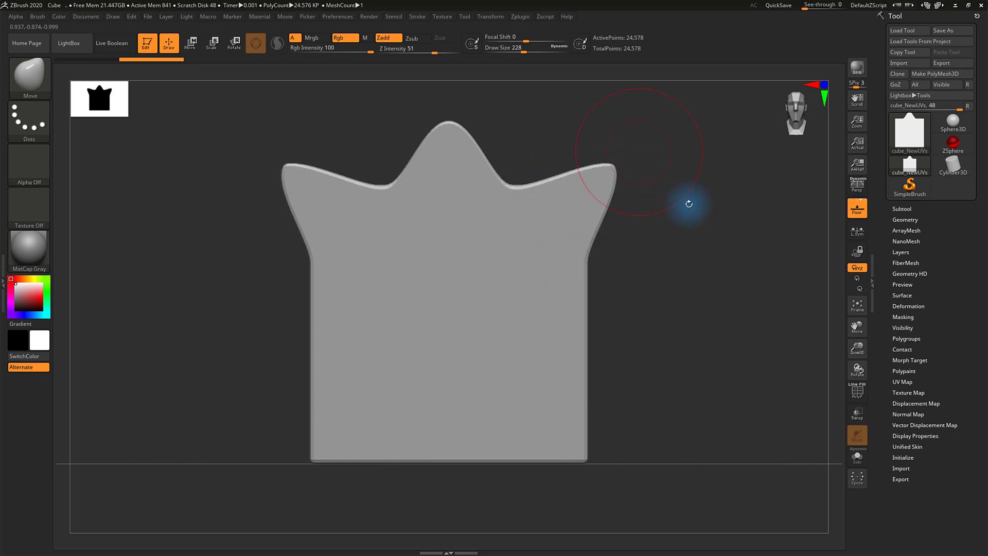
pyautogui.moveTo(688, 203)
pyautogui.mouseDown()
pyautogui.moveTo(670, 264)
pyautogui.moveTo(698, 234)
pyautogui.mouseUp()
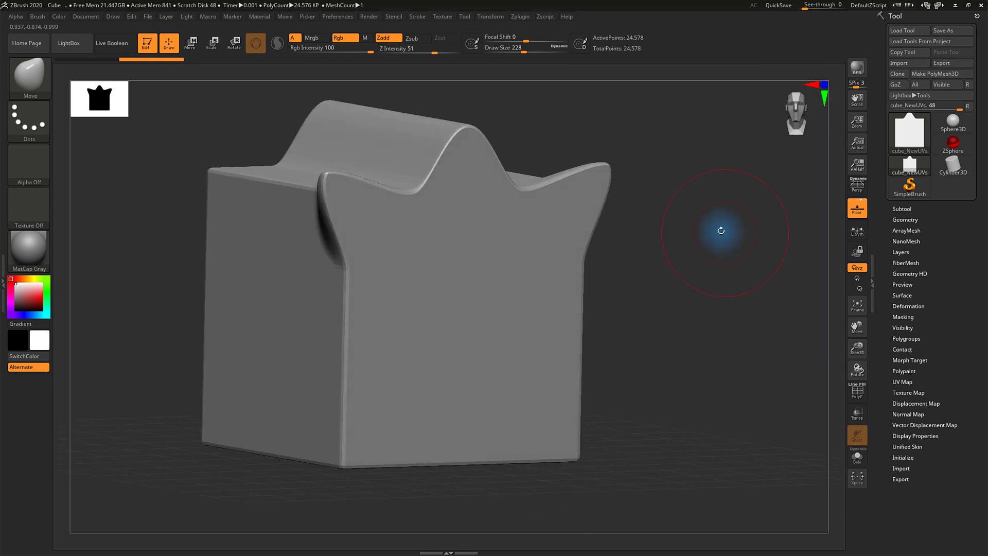
pyautogui.hotkey('ctrl', 'z')
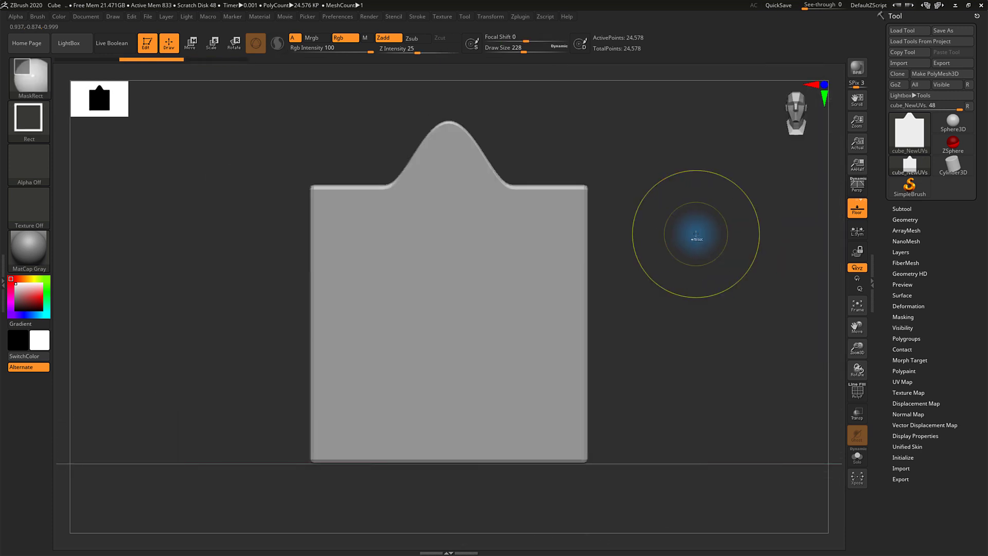
pyautogui.hotkey('ctrl', 'z')
pyautogui.hotkey('ctrl', 'z')
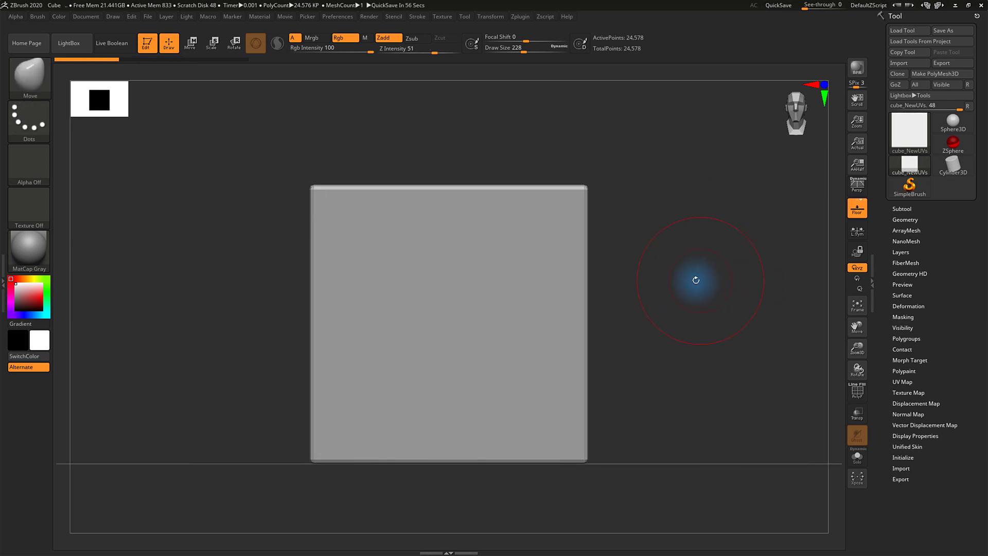
# Try pulling the cube's top edges outward again and undo it.
pyautogui.moveTo(691, 279); pyautogui.dragTo(671, 279)
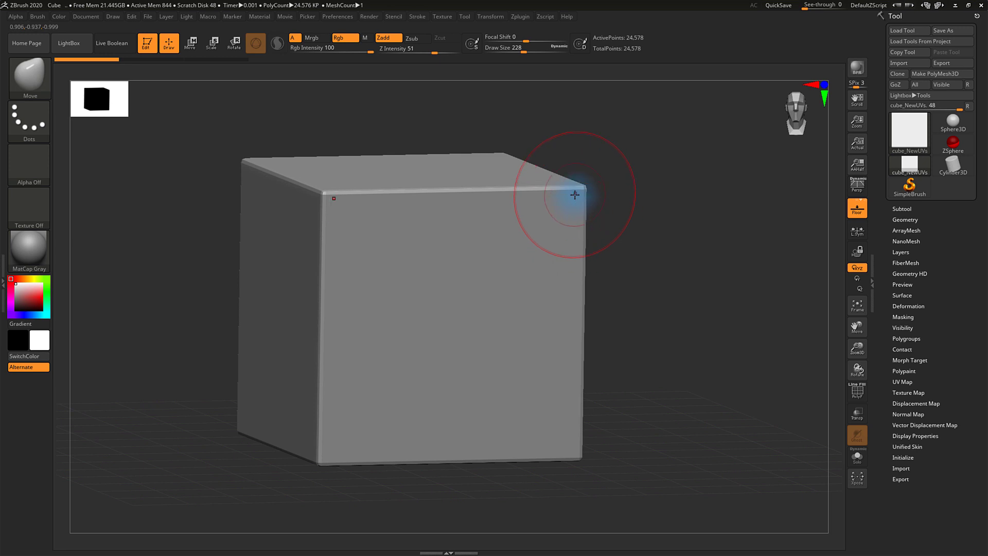
pyautogui.moveTo(574, 195); pyautogui.dragTo(798, 150)
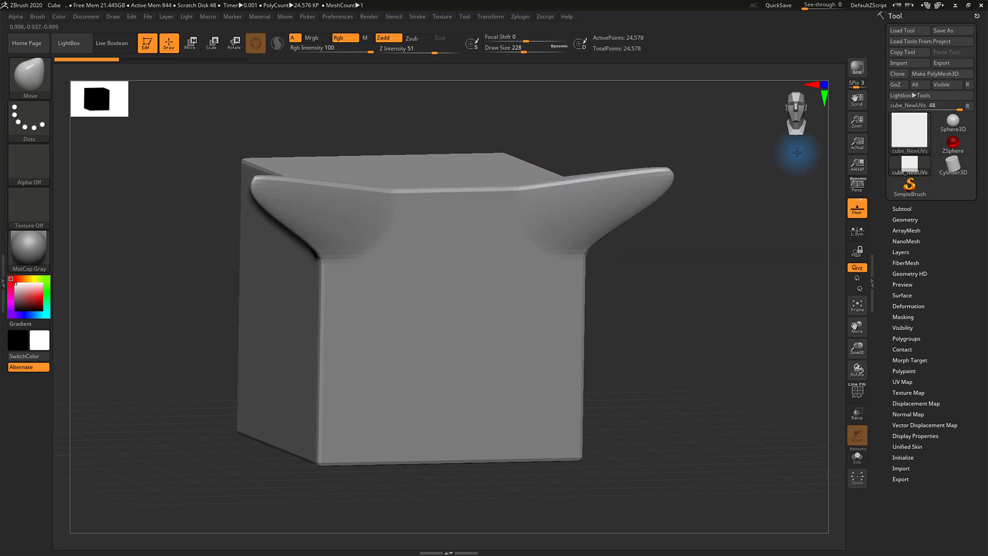
pyautogui.hotkey('ctrl', 'z')
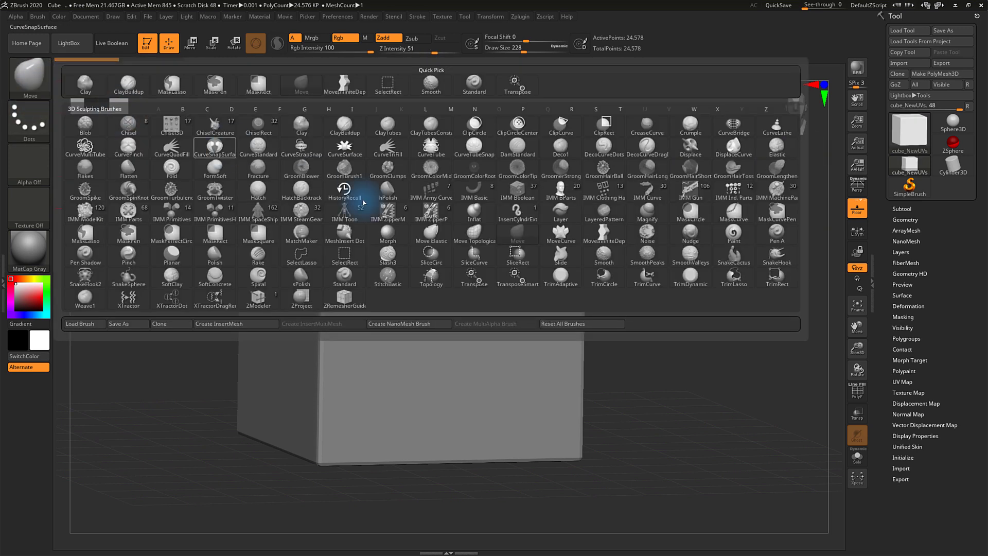
# Reselect MoveInfiniteDepth and flare the cube's top front edge outward on both sides with X symmetry.
pyautogui.press('b')
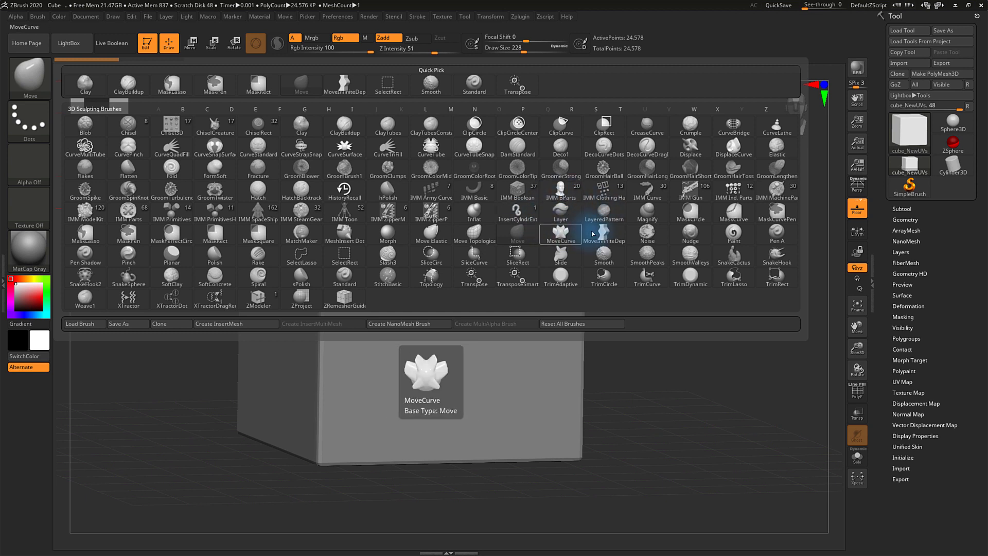
pyautogui.click(602, 230)
pyautogui.moveTo(571, 196); pyautogui.dragTo(719, 154)
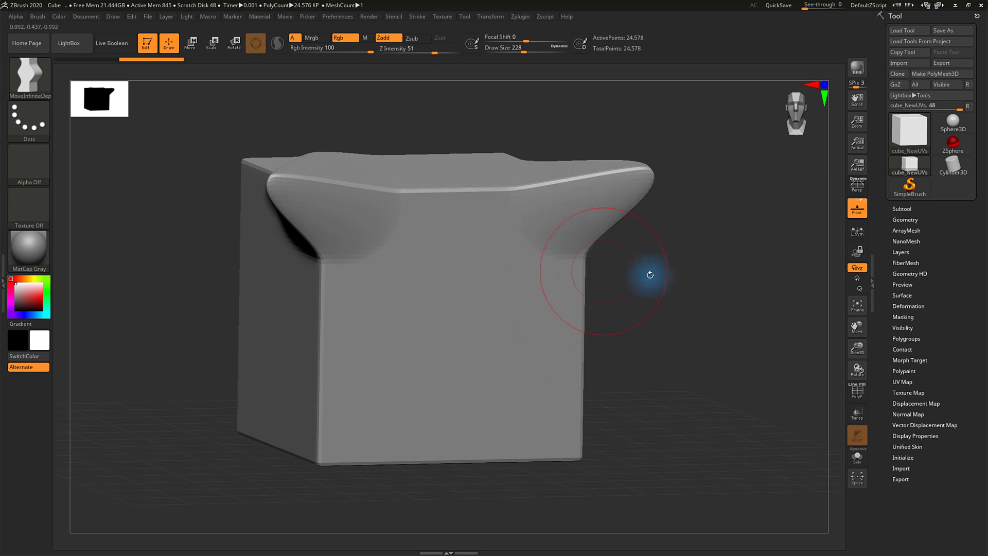
pyautogui.moveTo(701, 254)
pyautogui.mouseDown()
pyautogui.moveTo(665, 272)
pyautogui.moveTo(690, 220)
pyautogui.mouseUp()
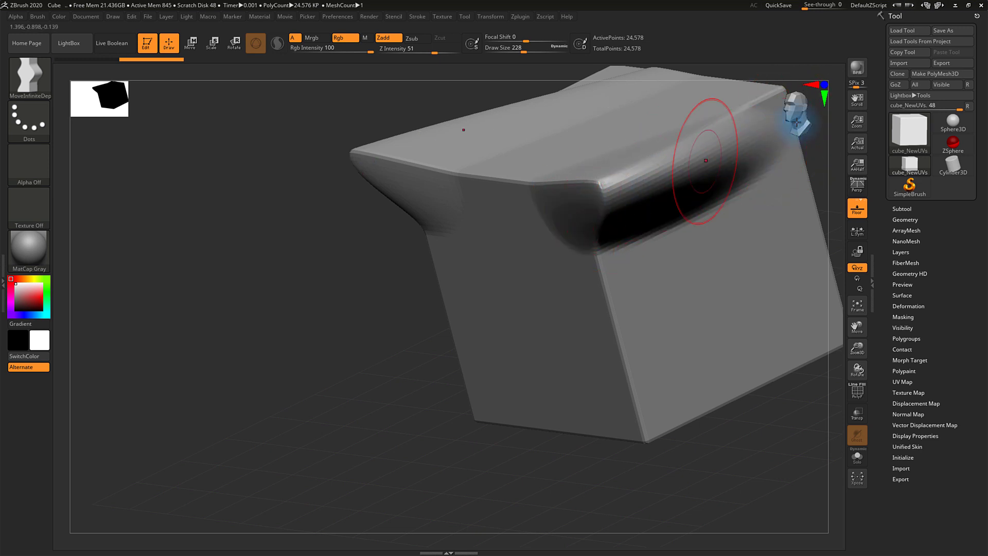
pyautogui.moveTo(600, 187); pyautogui.dragTo(655, 202)
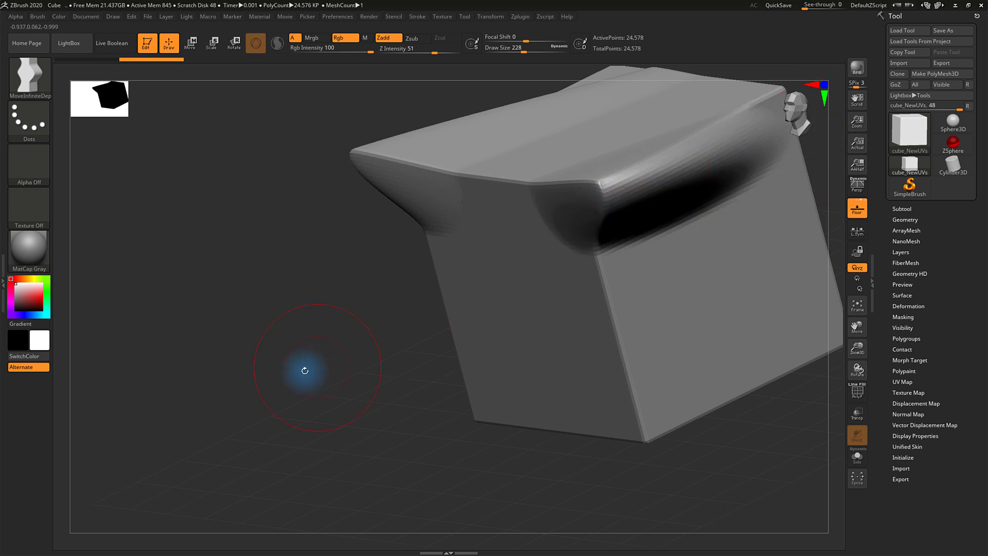
pyautogui.moveTo(369, 361); pyautogui.dragTo(370, 353)
pyautogui.moveTo(654, 352)
pyautogui.mouseDown()
pyautogui.moveTo(717, 357)
pyautogui.moveTo(721, 390)
pyautogui.moveTo(653, 360)
pyautogui.mouseUp()
pyautogui.moveTo(642, 317)
pyautogui.mouseDown()
pyautogui.moveTo(697, 316)
pyautogui.moveTo(683, 312)
pyautogui.mouseUp()
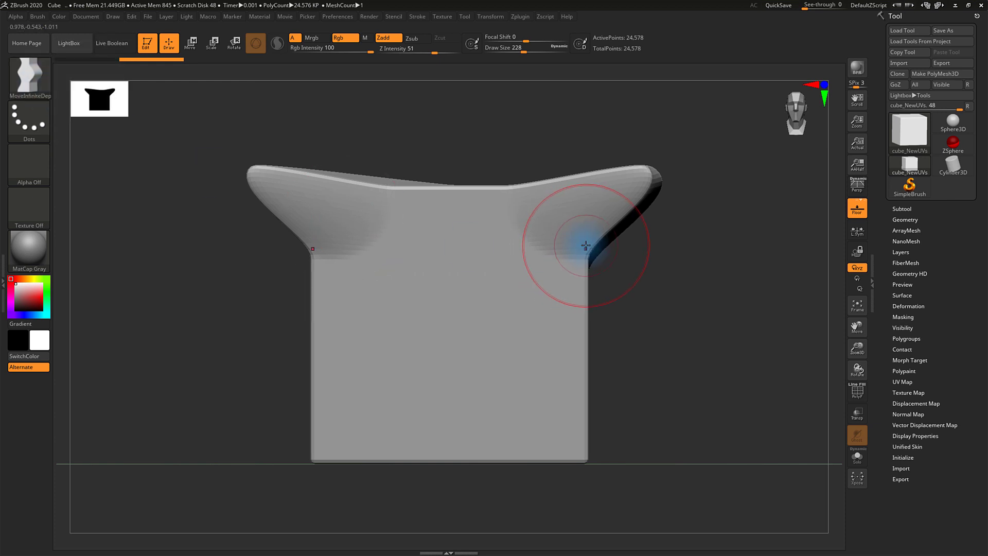
# Undo the flared top wings and settle on the cube's front view.
pyautogui.hotkey('ctrl', 'z')
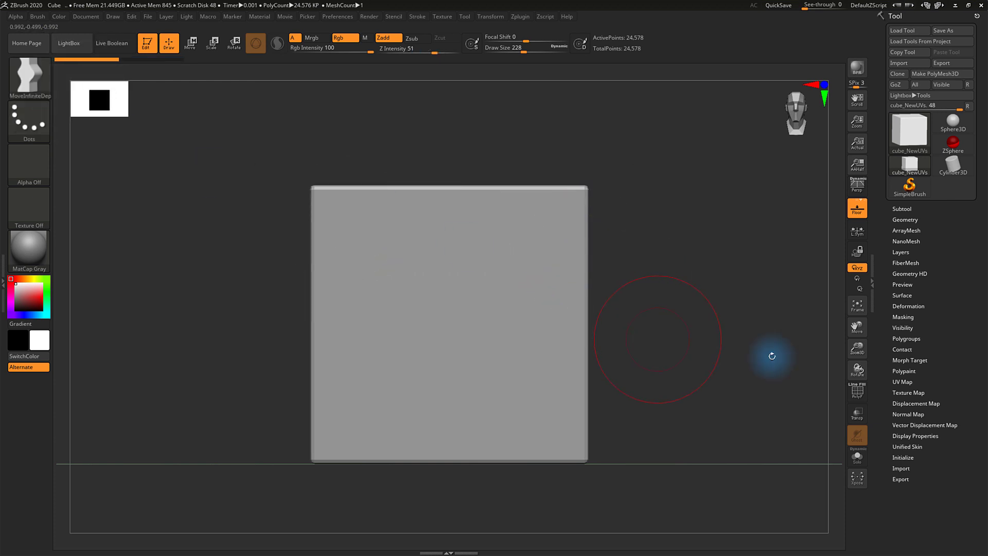
pyautogui.keyDown('shift'); pyautogui.moveTo(690, 254); pyautogui.dragTo(735, 257); pyautogui.keyUp('shift')
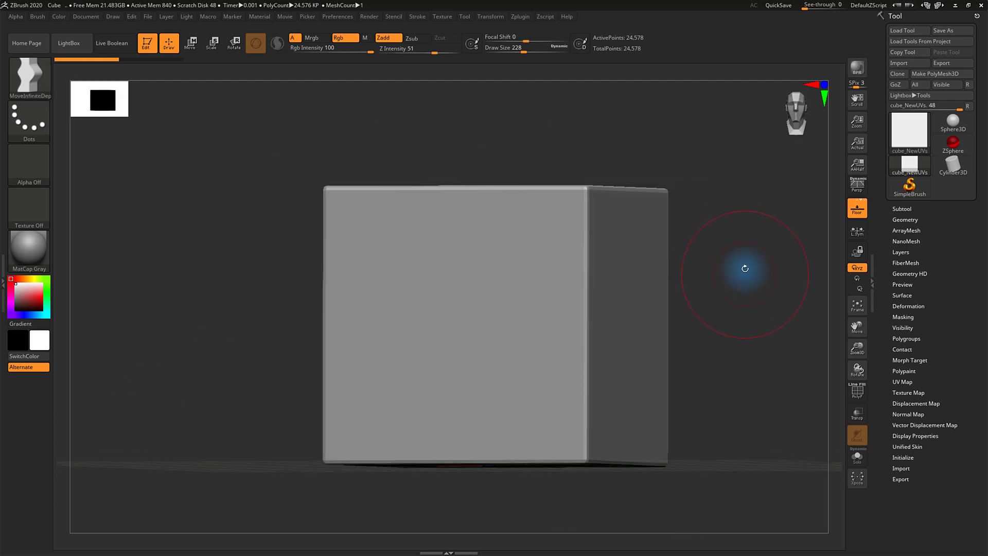
pyautogui.moveTo(745, 269)
pyautogui.mouseDown()
pyautogui.moveTo(751, 273)
pyautogui.moveTo(710, 256)
pyautogui.mouseUp()
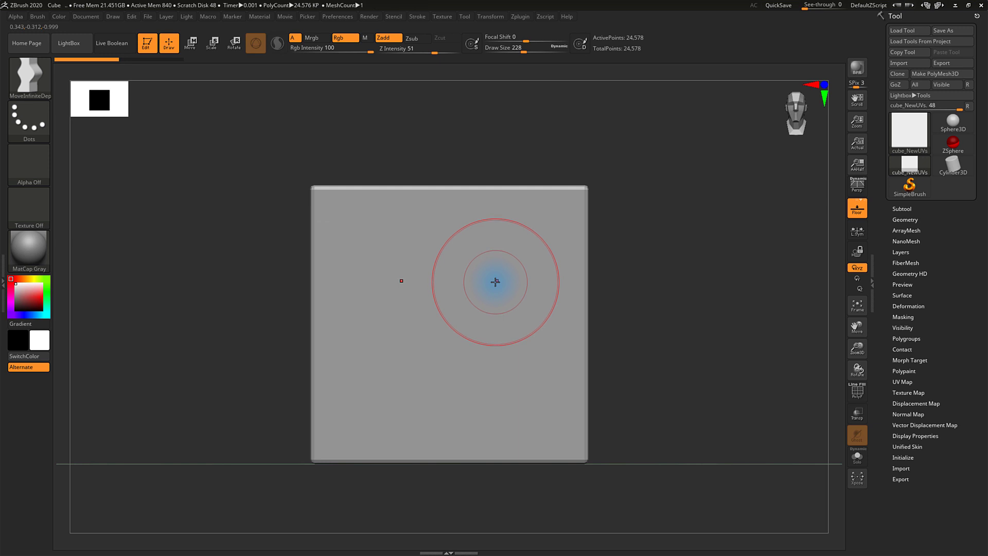
# Pull the cube's top corners up and outward, then undo the pull.
pyautogui.moveTo(561, 205); pyautogui.dragTo(701, 165)
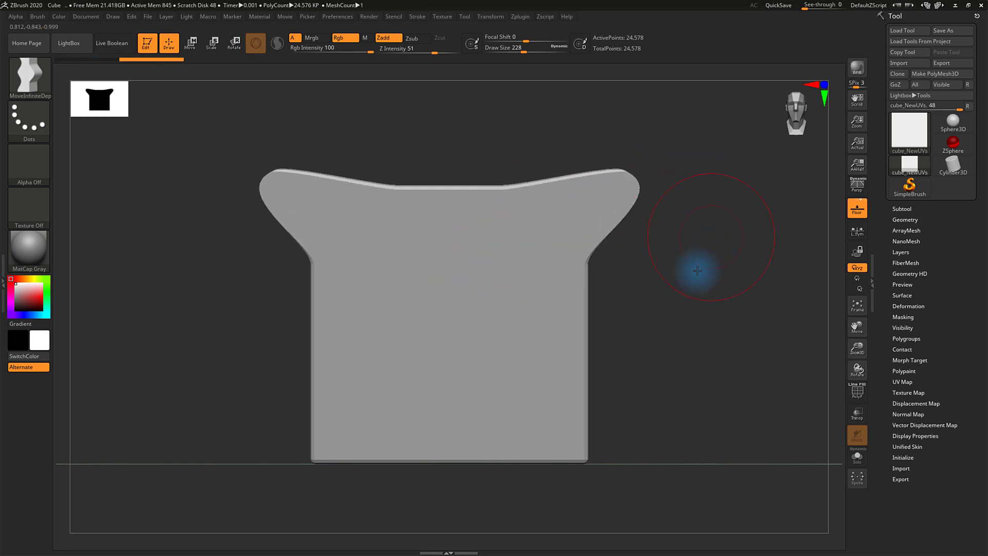
pyautogui.moveTo(697, 269)
pyautogui.mouseDown()
pyautogui.moveTo(662, 283)
pyautogui.moveTo(695, 305)
pyautogui.moveTo(719, 265)
pyautogui.moveTo(698, 261)
pyautogui.mouseUp()
pyautogui.hotkey('ctrl', 'z')
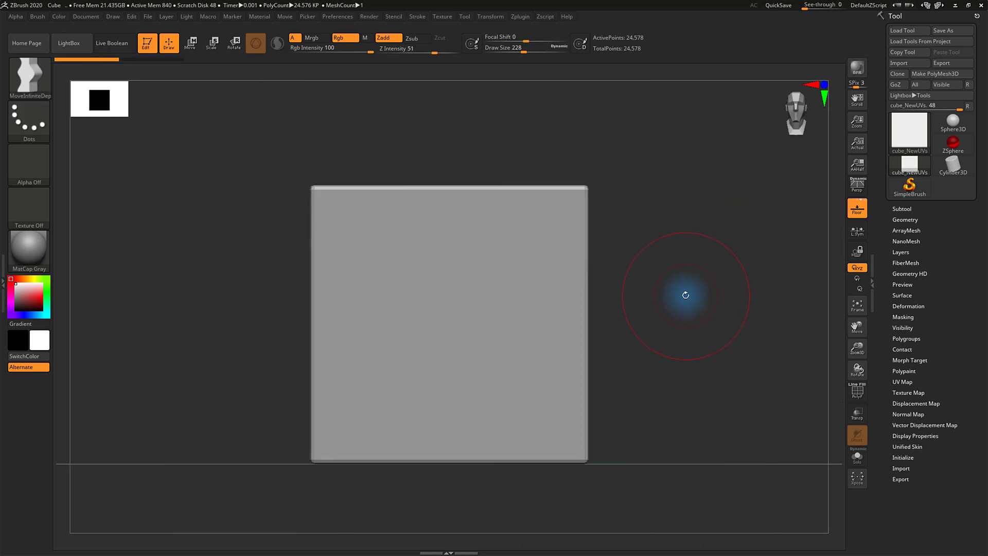
# Turn off Infinite Depth under Brush > Depth, pull the cube's top corners, and undo.
pyautogui.click(38, 16)
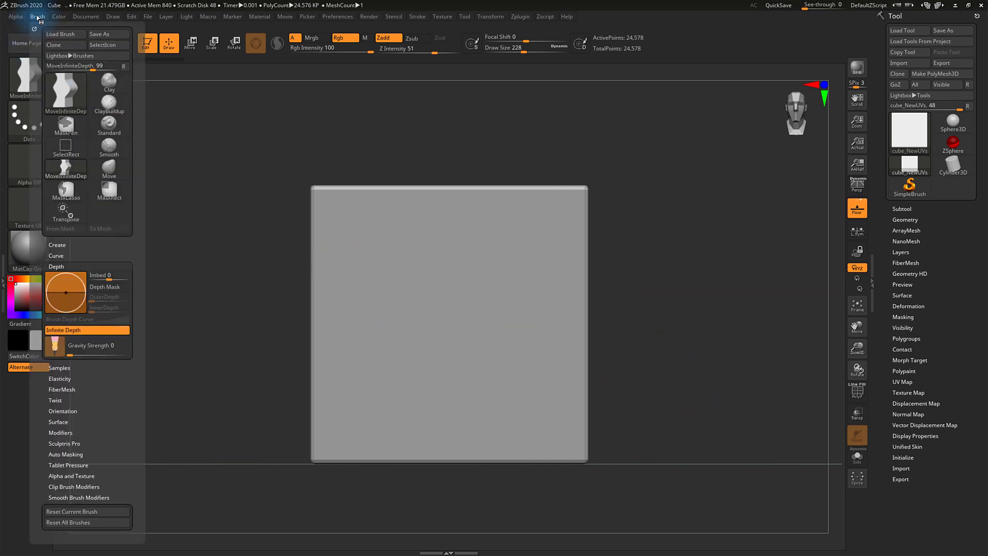
pyautogui.click(56, 266)
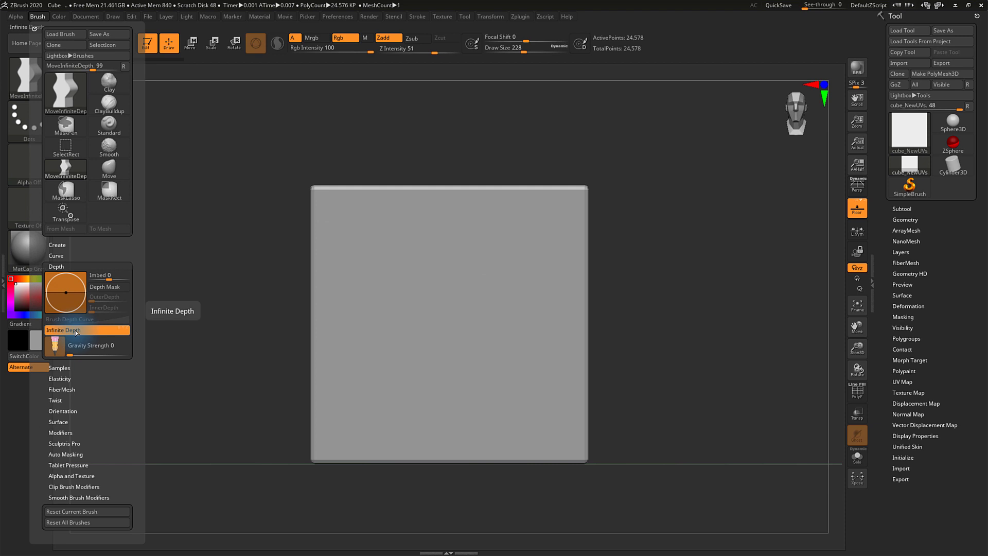
pyautogui.click(76, 332)
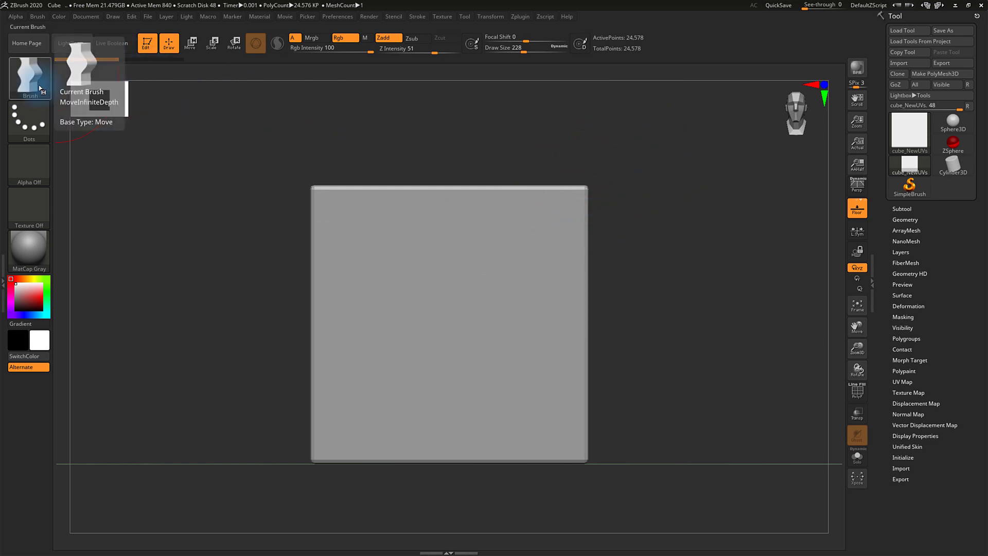
pyautogui.moveTo(600, 185)
pyautogui.mouseDown()
pyautogui.moveTo(666, 168)
pyautogui.moveTo(666, 260)
pyautogui.moveTo(709, 219)
pyautogui.moveTo(727, 239)
pyautogui.moveTo(680, 240)
pyautogui.mouseUp()
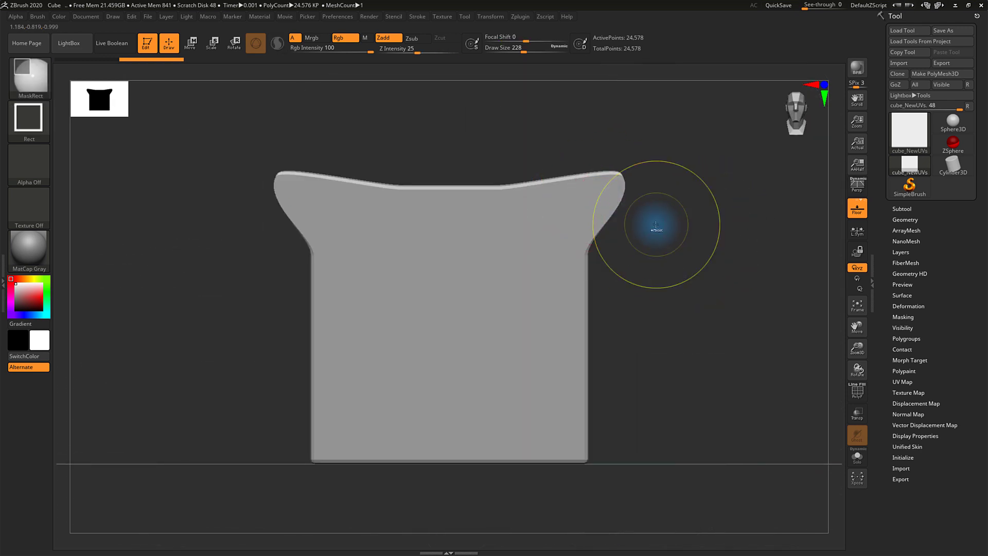
pyautogui.hotkey('ctrl', 'z')
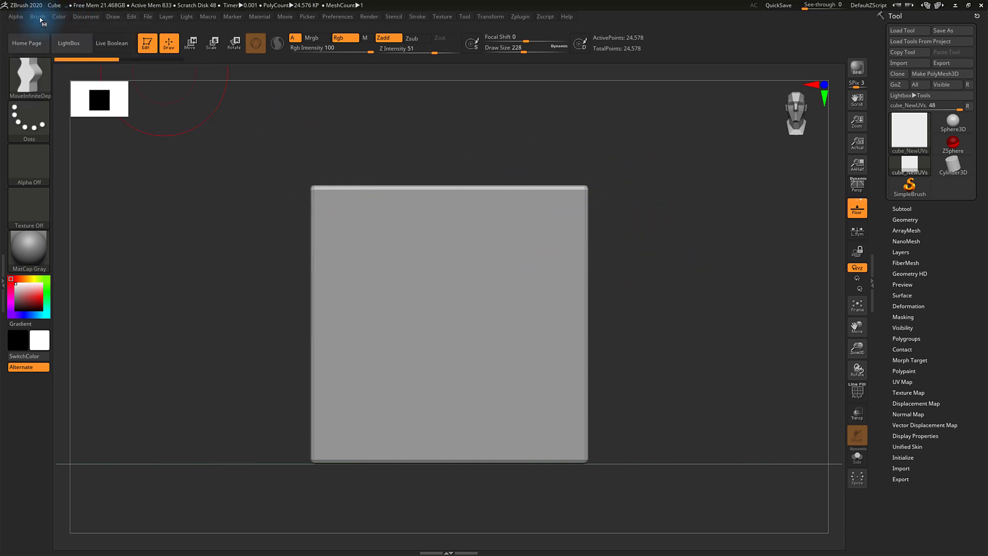
# Re-enable Infinite Depth and flare the cube's top outward again.
pyautogui.click(40, 19)
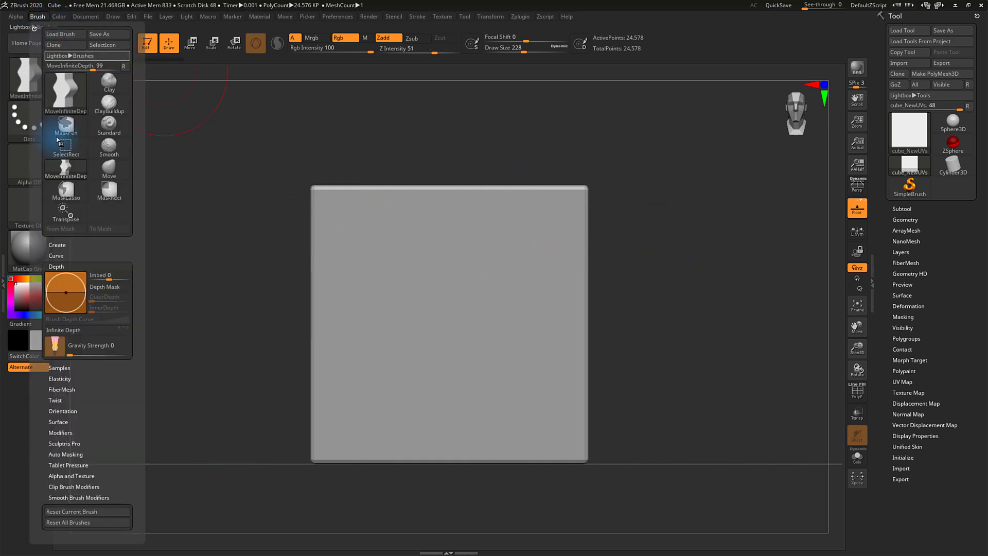
pyautogui.click(78, 332)
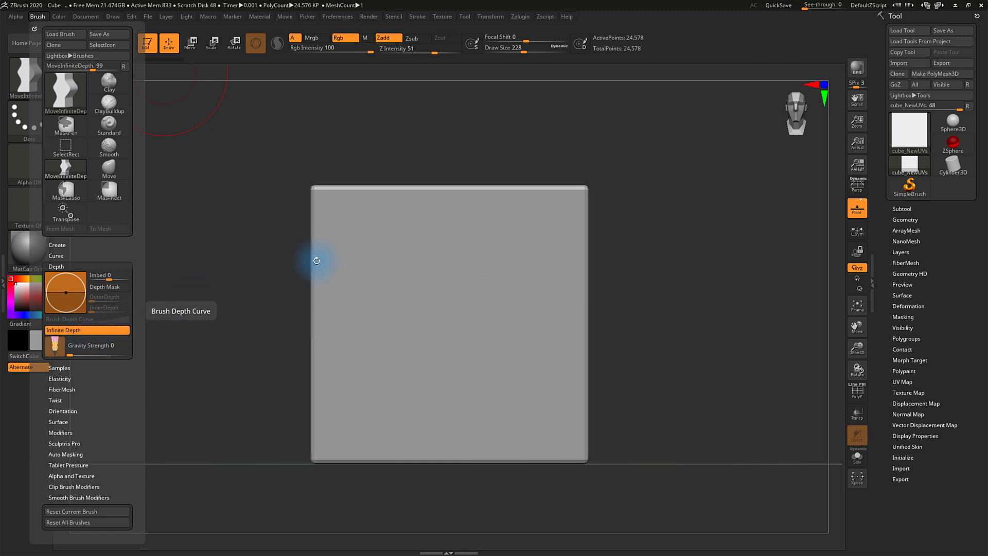
pyautogui.moveTo(642, 161)
pyautogui.mouseDown()
pyautogui.moveTo(710, 219)
pyautogui.moveTo(673, 265)
pyautogui.mouseUp()
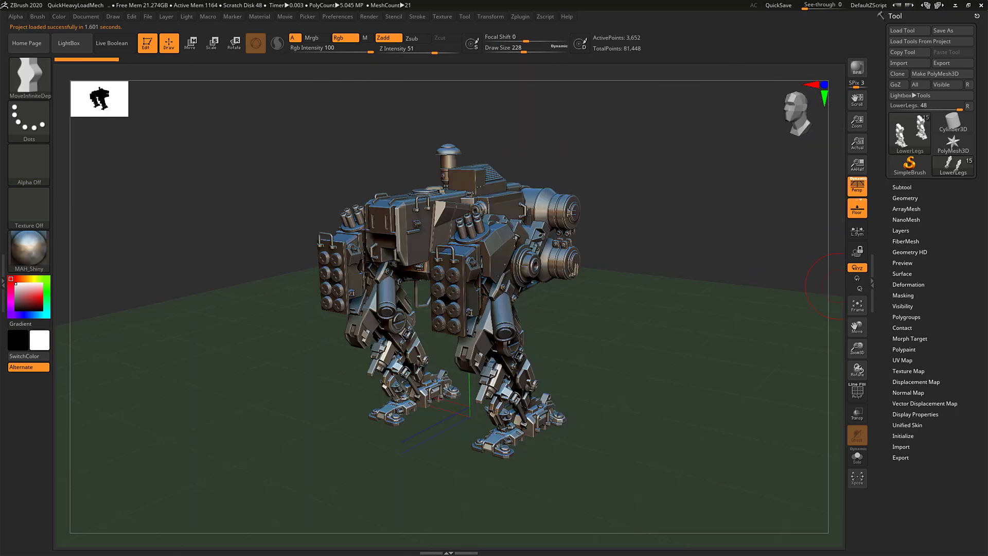
# Turn off perspective, orbit the mech to a side view, and select the body subtool.
pyautogui.moveTo(642, 168); pyautogui.dragTo(643, 176)
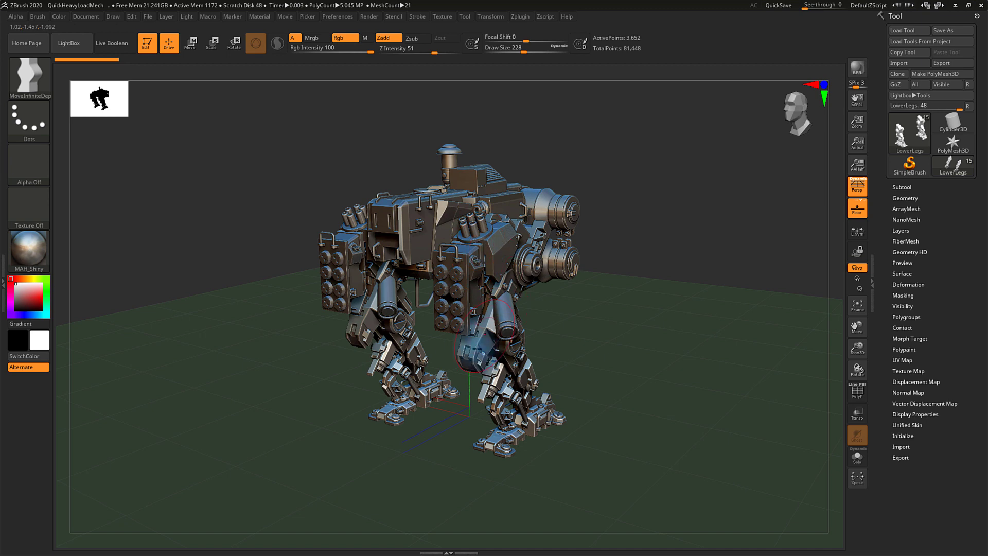
pyautogui.moveTo(664, 211); pyautogui.dragTo(716, 210)
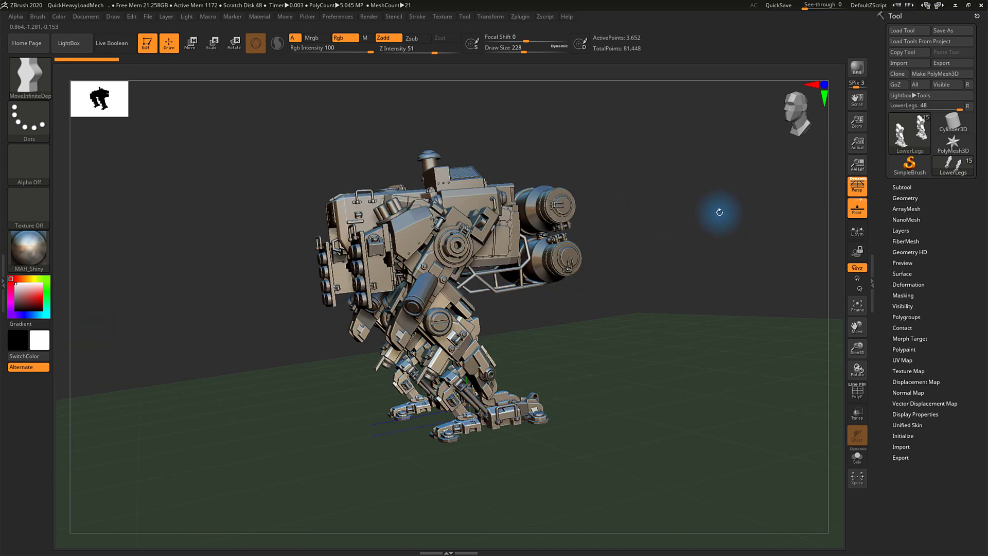
pyautogui.click(857, 187)
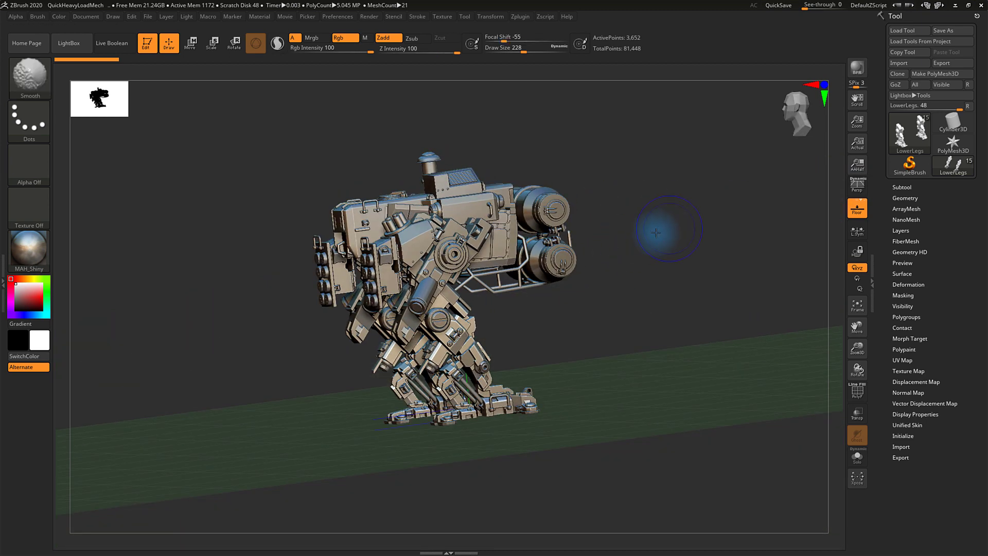
pyautogui.keyDown('shift'); pyautogui.moveTo(631, 244); pyautogui.dragTo(567, 291); pyautogui.keyUp('shift')
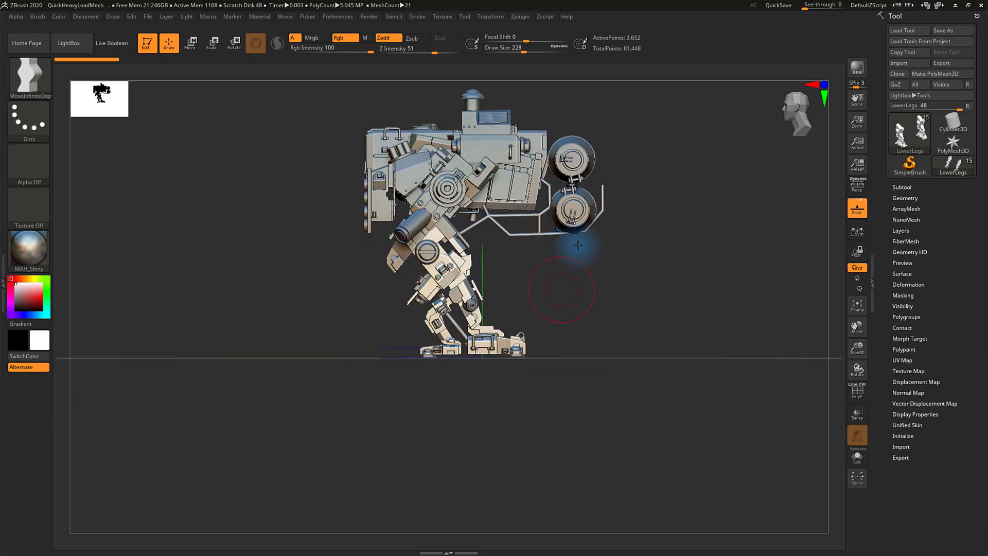
pyautogui.moveTo(577, 242)
pyautogui.keyDown('alt'); pyautogui.mouseDown()
pyautogui.moveTo(551, 252)
pyautogui.moveTo(569, 254)
pyautogui.mouseUp(); pyautogui.keyUp('alt')
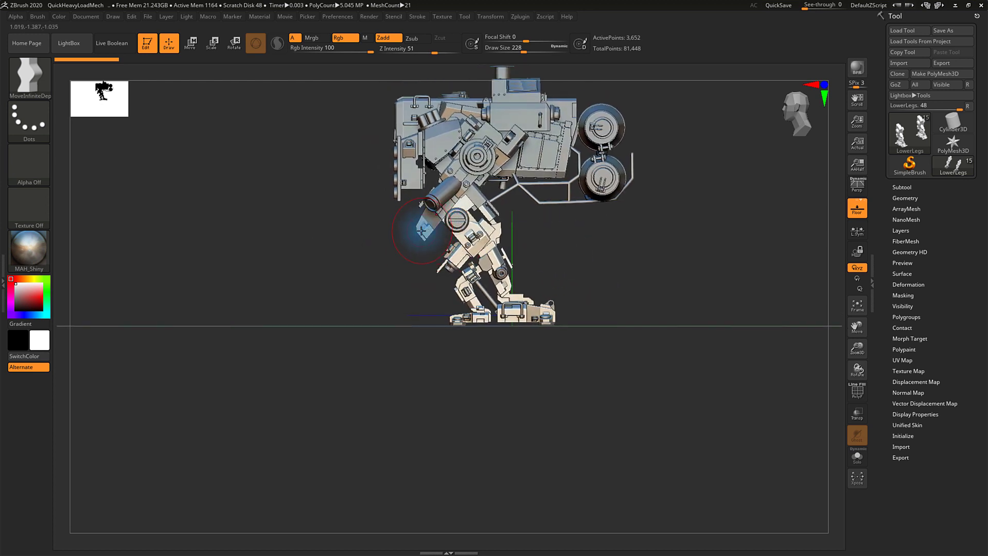
pyautogui.keyDown('alt'); pyautogui.click(421, 232); pyautogui.keyUp('alt')
pyautogui.press('space')
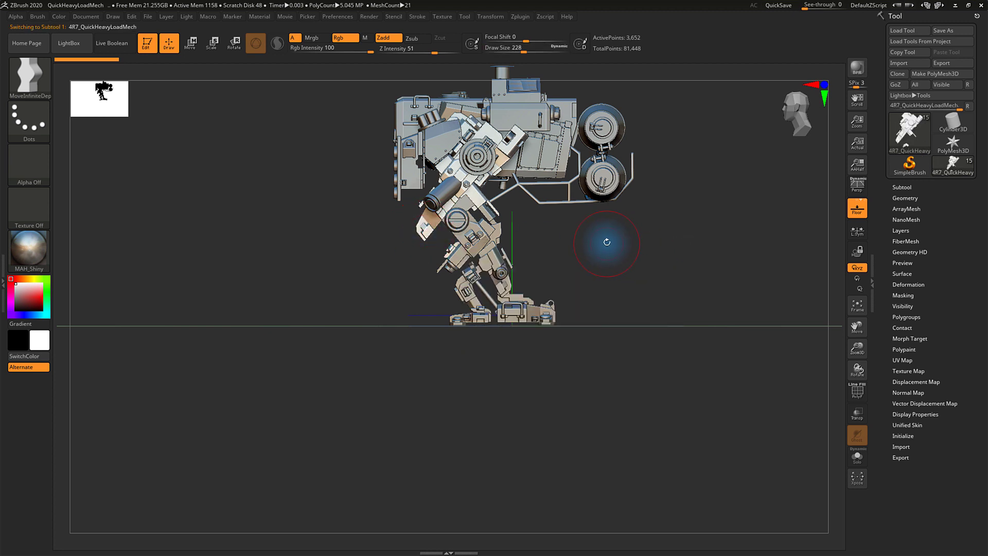
pyautogui.keyDown('alt'); pyautogui.moveTo(624, 254); pyautogui.dragTo(645, 275); pyautogui.keyUp('alt')
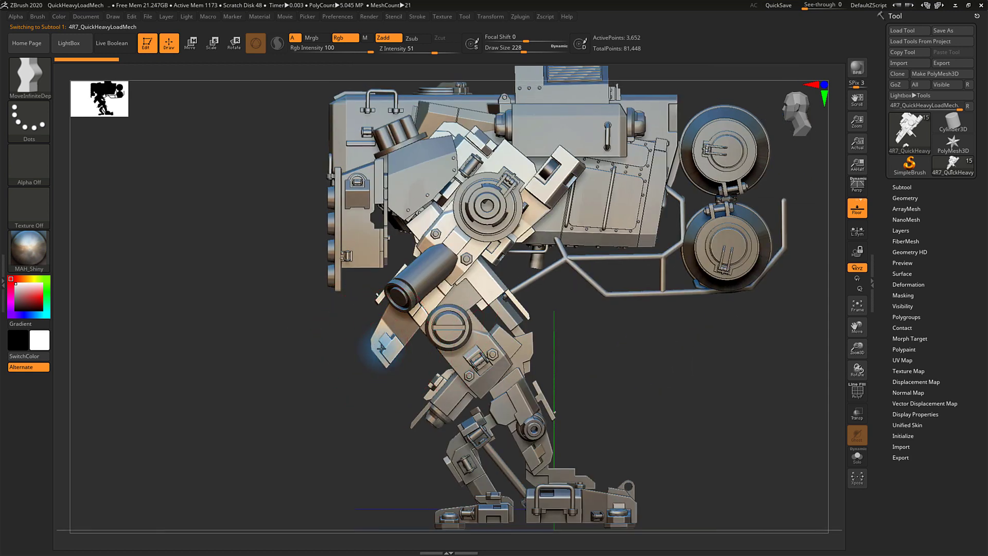
# Pull the arm plate down and left with MoveInfiniteDepth, then undo the tip stretch.
pyautogui.moveTo(381, 349); pyautogui.dragTo(320, 413)
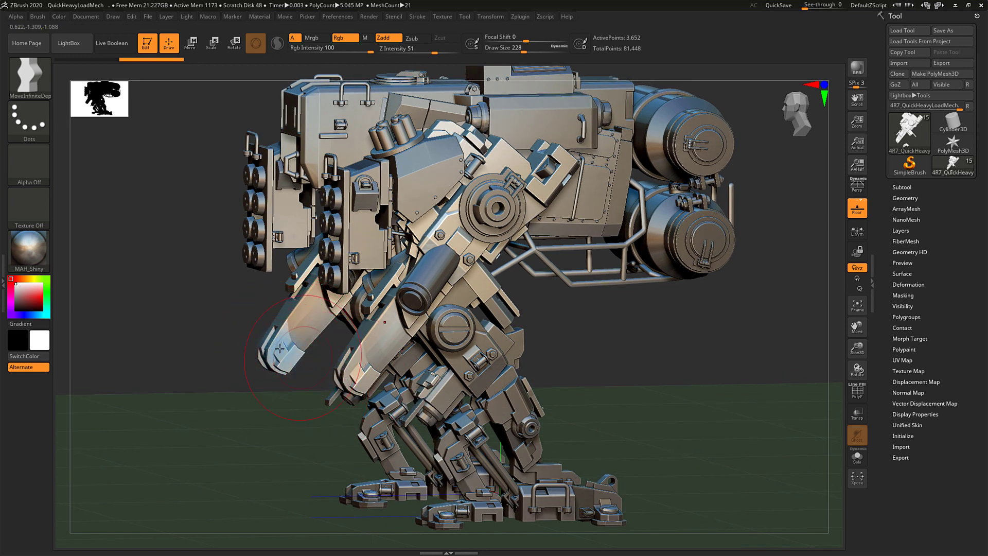
pyautogui.moveTo(276, 349); pyautogui.dragTo(263, 368)
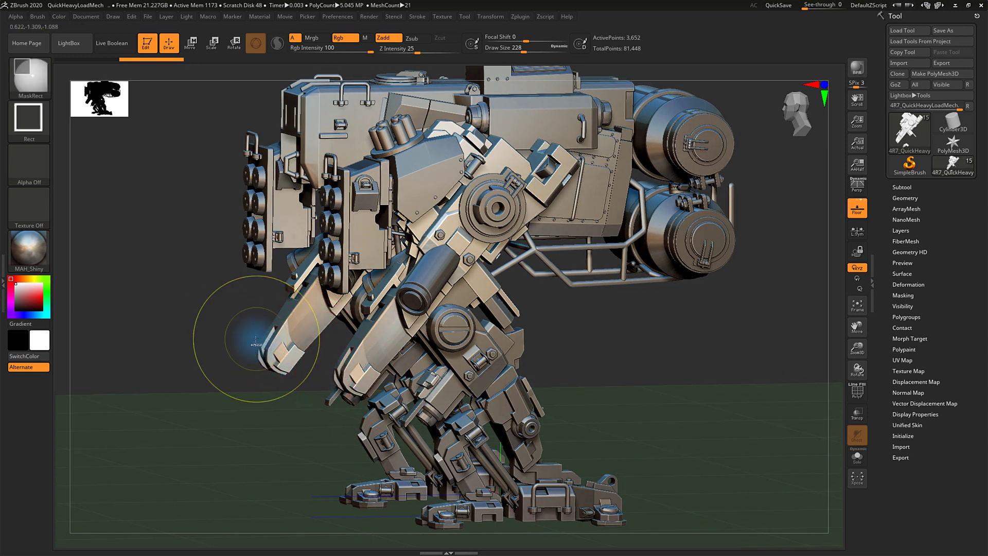
pyautogui.hotkey('ctrl', 'z')
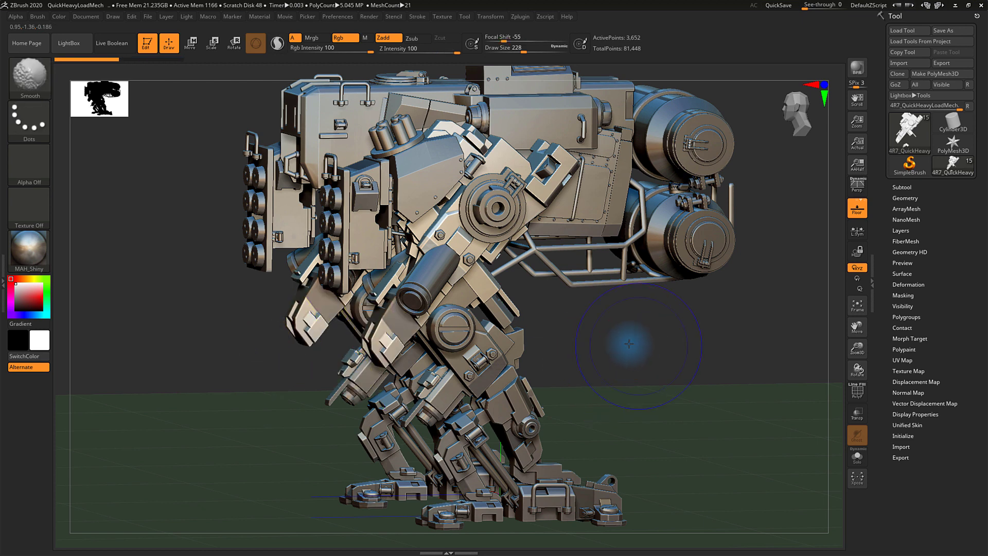
pyautogui.keyDown('shift'); pyautogui.moveTo(624, 346); pyautogui.dragTo(565, 327); pyautogui.keyUp('shift')
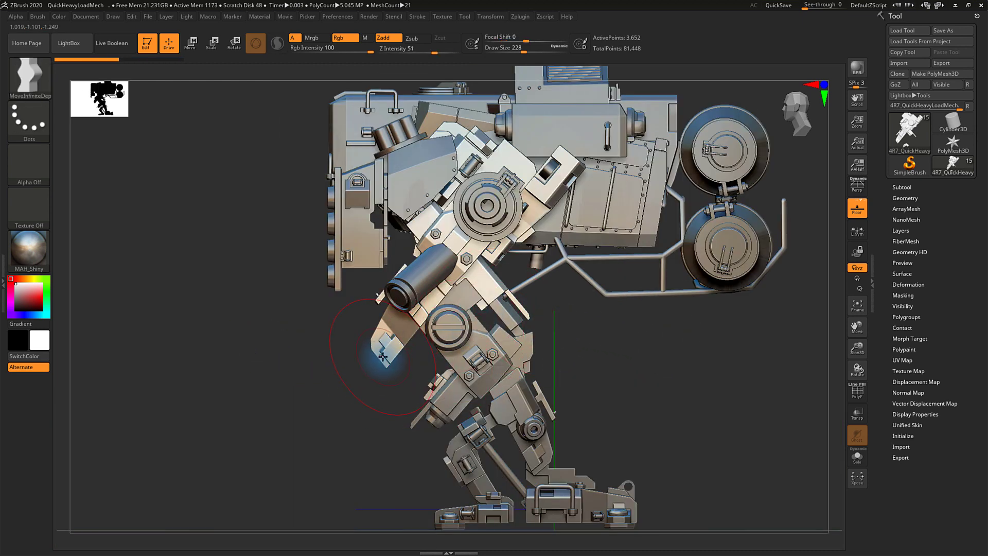
# Curve the arm tip into a claw, undo both edits, and return to flat side view.
pyautogui.moveTo(383, 356)
pyautogui.mouseDown()
pyautogui.moveTo(332, 386)
pyautogui.moveTo(292, 370)
pyautogui.mouseUp()
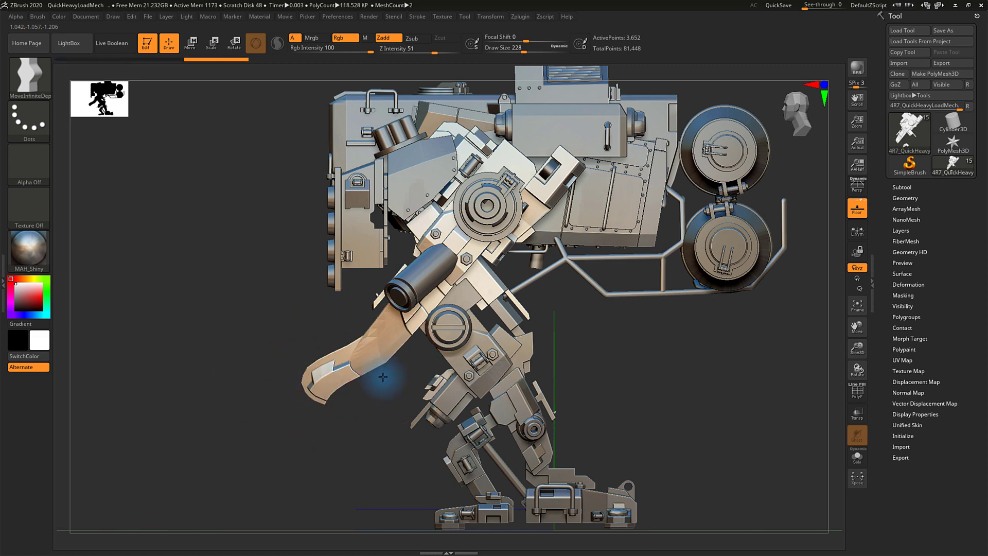
pyautogui.moveTo(383, 377); pyautogui.dragTo(386, 397)
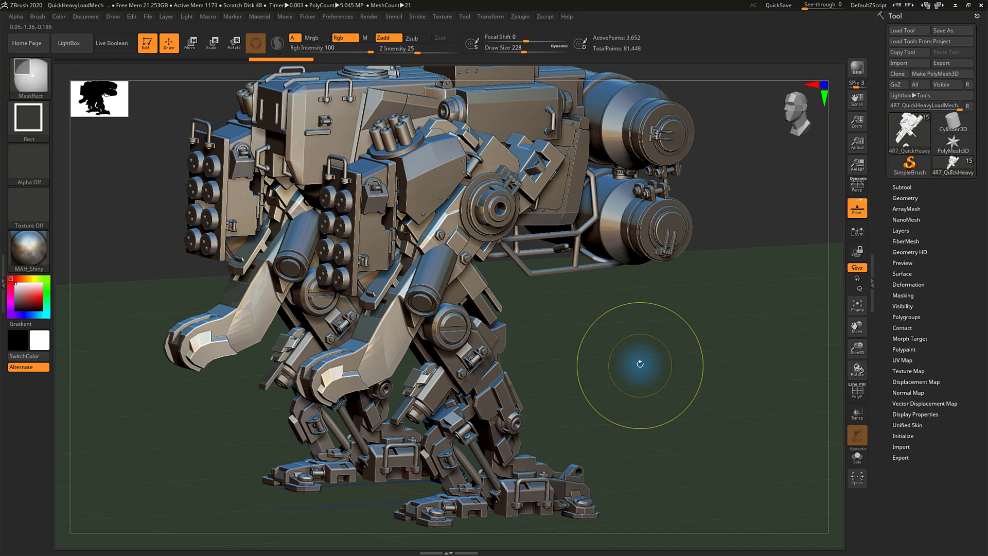
pyautogui.hotkey('ctrl', 'z')
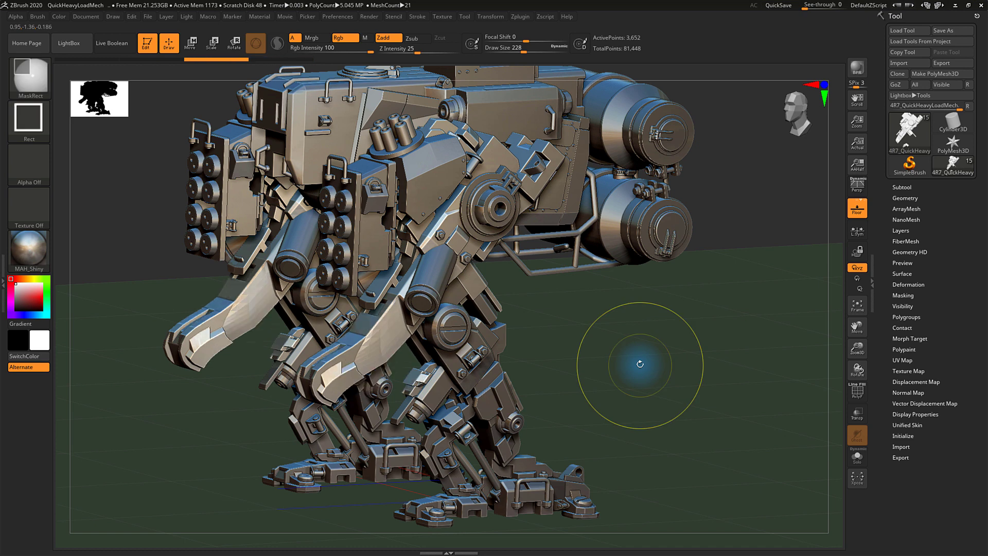
pyautogui.hotkey('ctrl', 'z')
pyautogui.hotkey('ctrl', 'z')
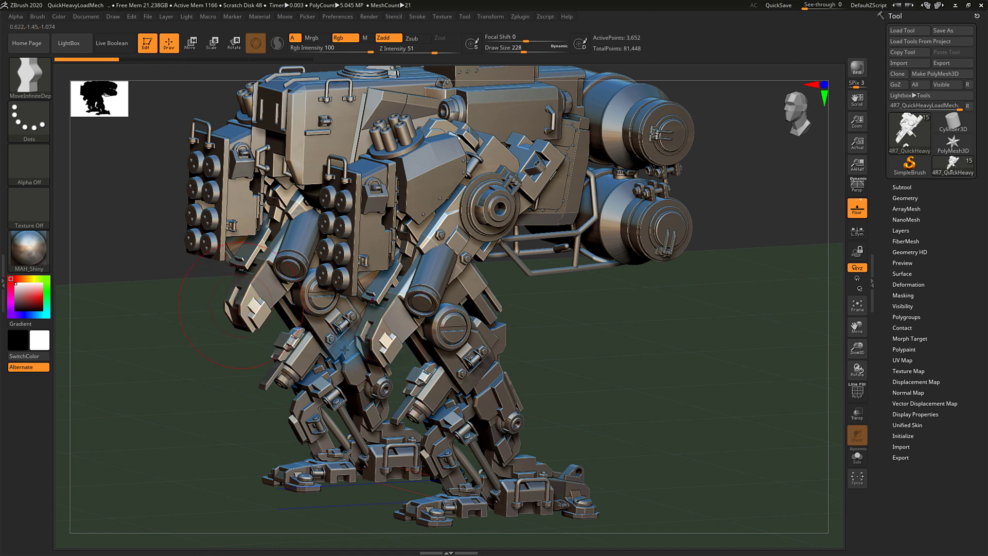
pyautogui.keyDown('shift'); pyautogui.moveTo(606, 334); pyautogui.dragTo(329, 335); pyautogui.keyUp('shift')
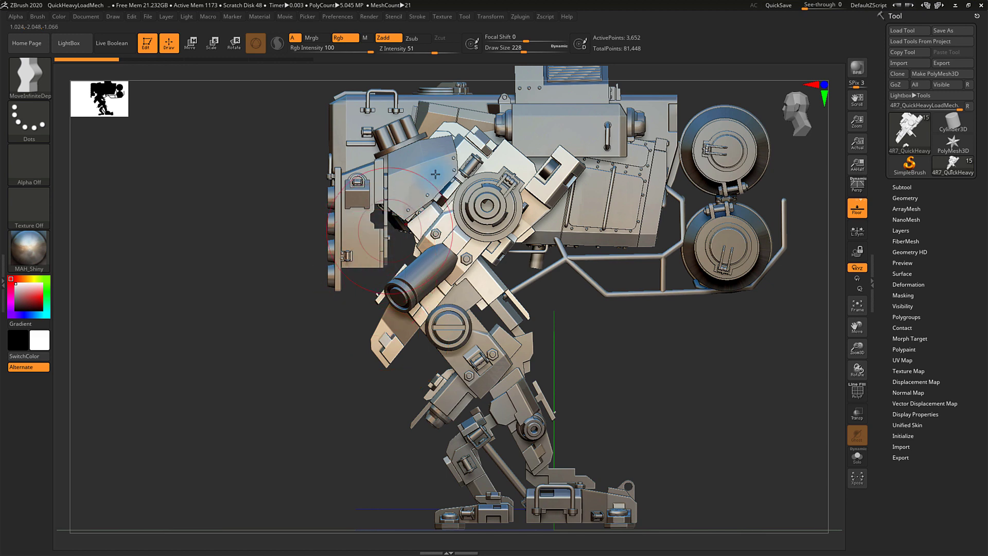
pyautogui.keyDown('alt'); pyautogui.moveTo(619, 334); pyautogui.dragTo(542, 283); pyautogui.keyUp('alt')
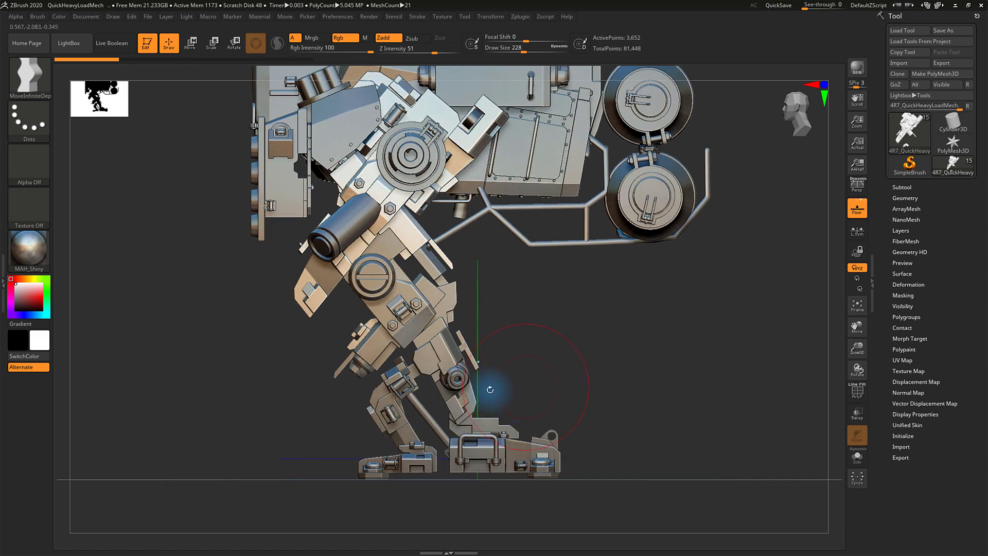
# Select the LowerLegs subtool and pull the shin and ankle up and outward.
pyautogui.keyDown('alt'); pyautogui.click(445, 351); pyautogui.keyUp('alt')
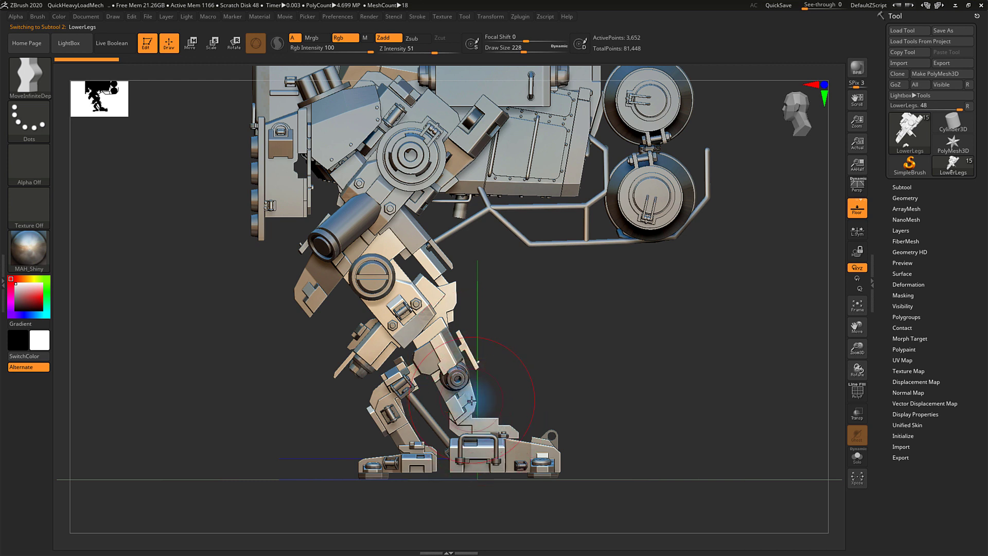
pyautogui.moveTo(471, 401); pyautogui.dragTo(494, 326)
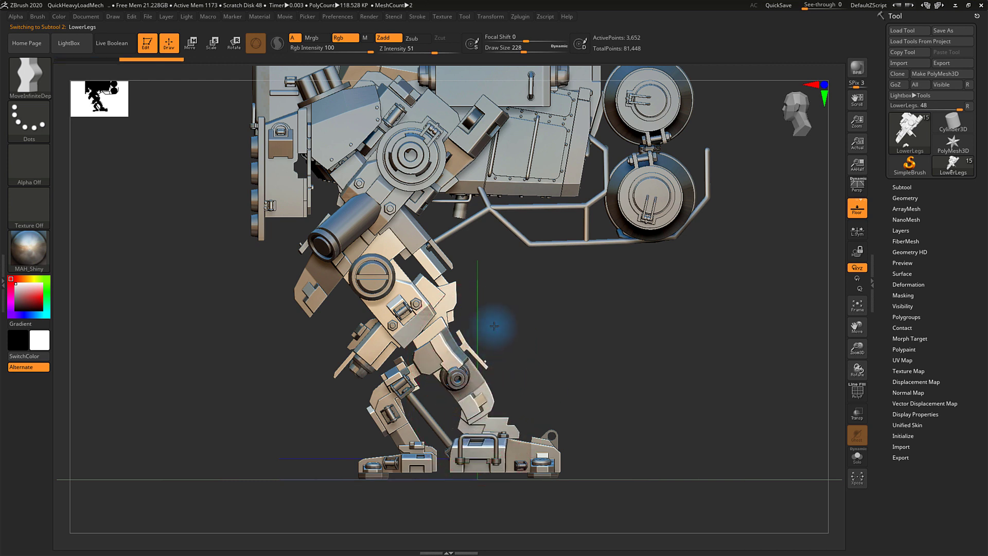
pyautogui.moveTo(494, 326); pyautogui.dragTo(475, 290)
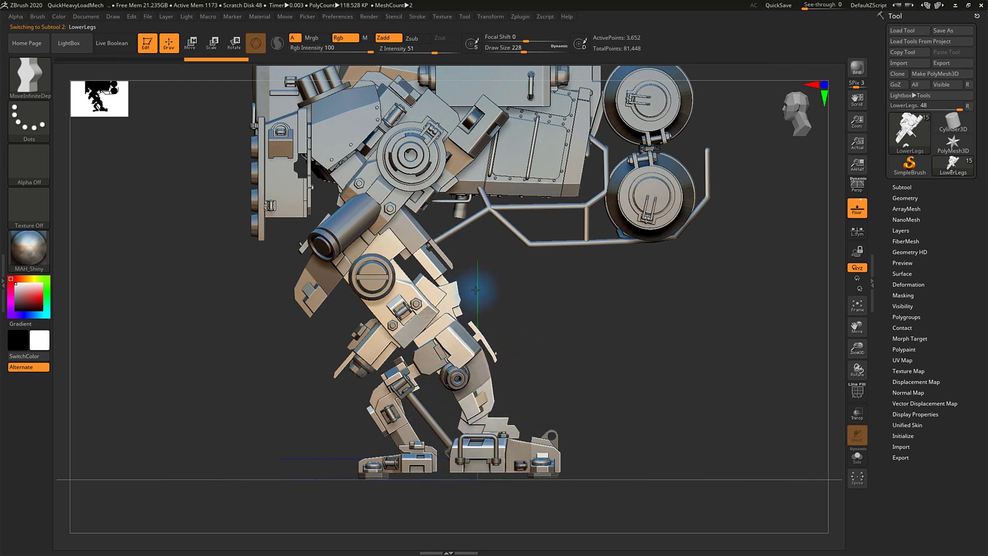
pyautogui.moveTo(596, 347); pyautogui.dragTo(586, 351)
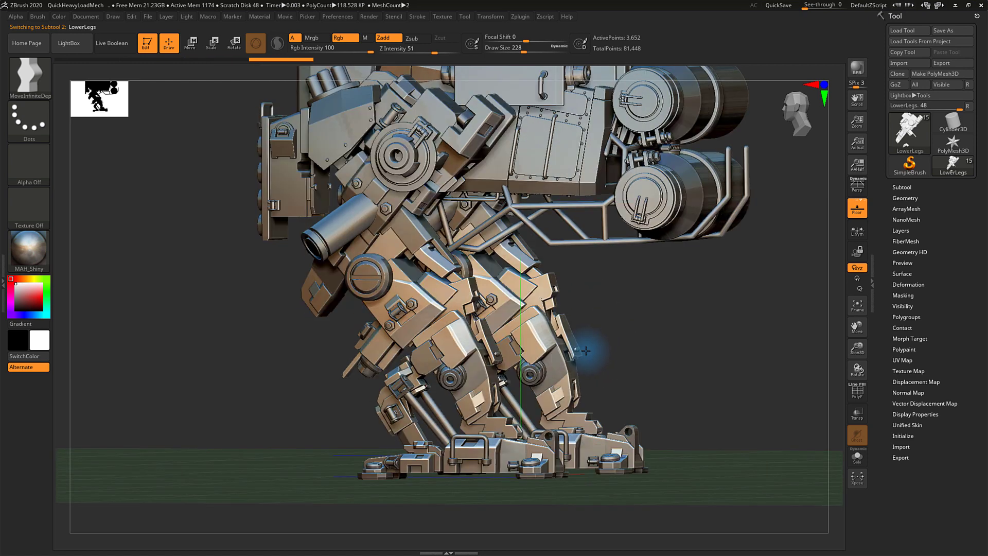
pyautogui.moveTo(721, 386)
pyautogui.keyDown('shift'); pyautogui.mouseDown()
pyautogui.moveTo(734, 388)
pyautogui.moveTo(563, 415)
pyautogui.mouseUp(); pyautogui.keyUp('shift')
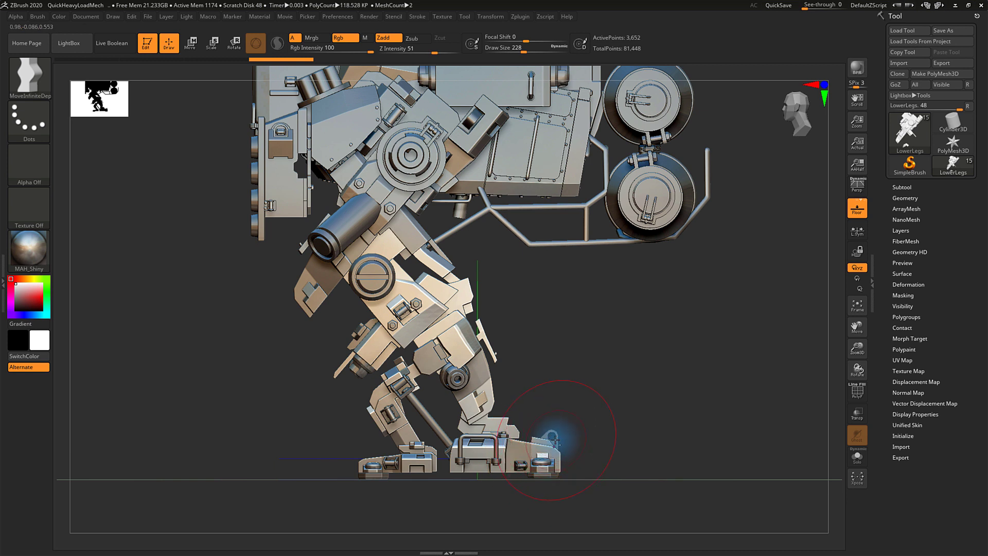
# Select ZModeledInserts, pull the foot's triangular tab outward, then undo it.
pyautogui.keyDown('alt'); pyautogui.click(553, 439); pyautogui.keyUp('alt')
pyautogui.moveTo(554, 431); pyautogui.dragTo(562, 399)
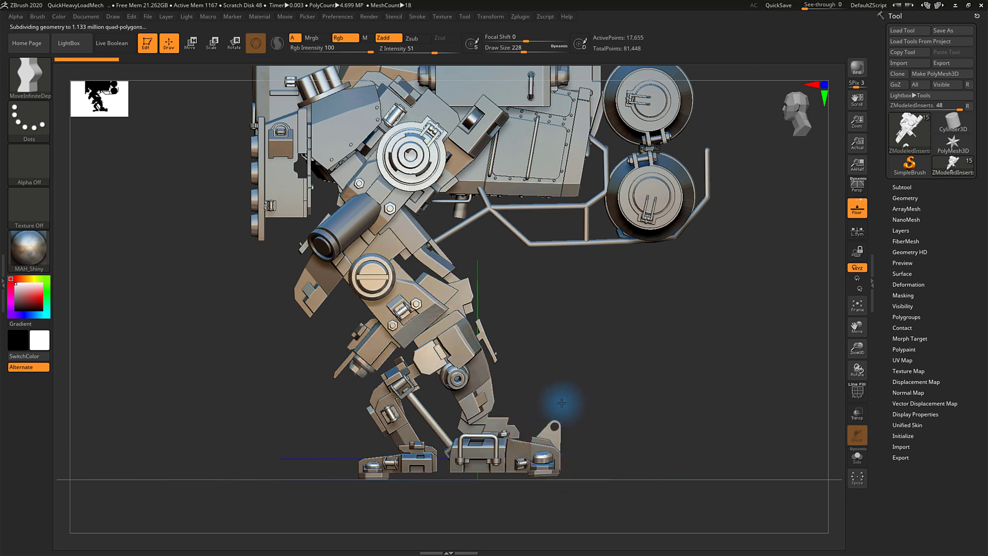
pyautogui.hotkey('ctrl', 'z')
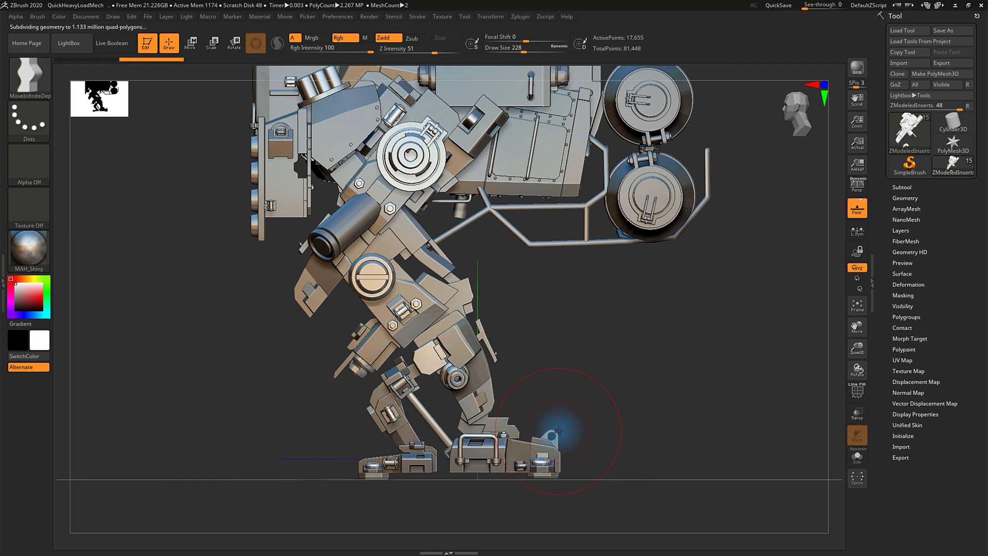
pyautogui.press('s')
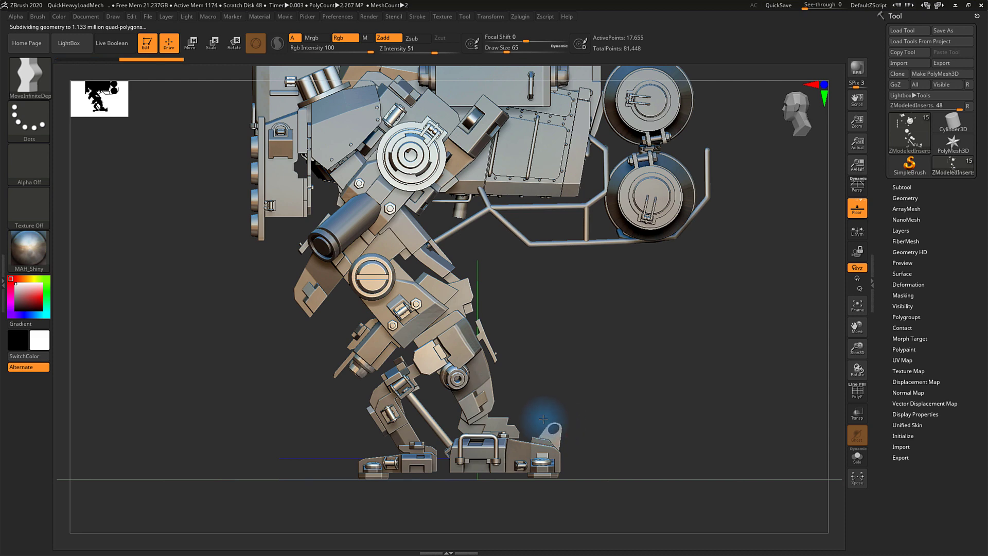
# Return to the LowerLegs subtool and undo the last two knee plate edits.
pyautogui.moveTo(600, 412)
pyautogui.mouseDown()
pyautogui.moveTo(604, 421)
pyautogui.moveTo(652, 400)
pyautogui.moveTo(633, 399)
pyautogui.mouseUp()
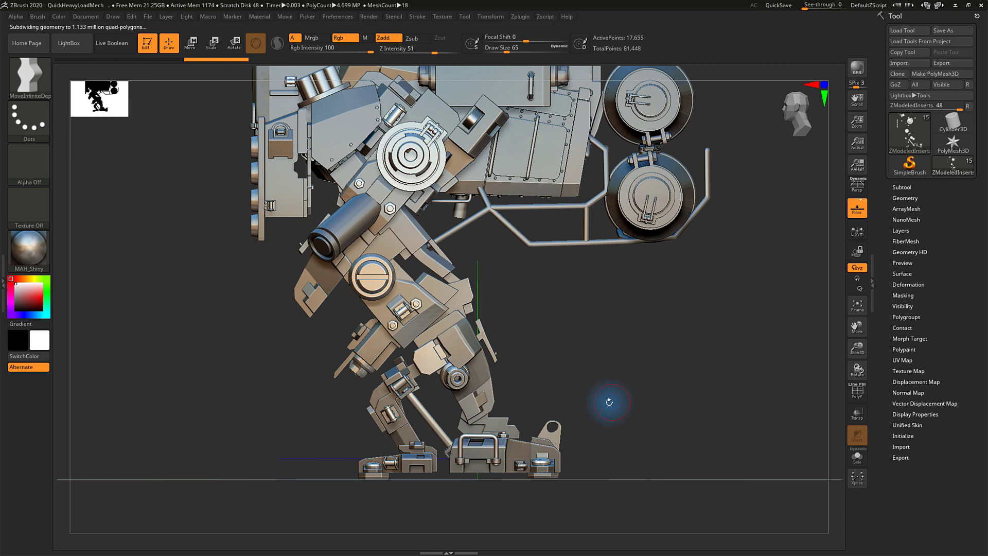
pyautogui.press('ctrl')
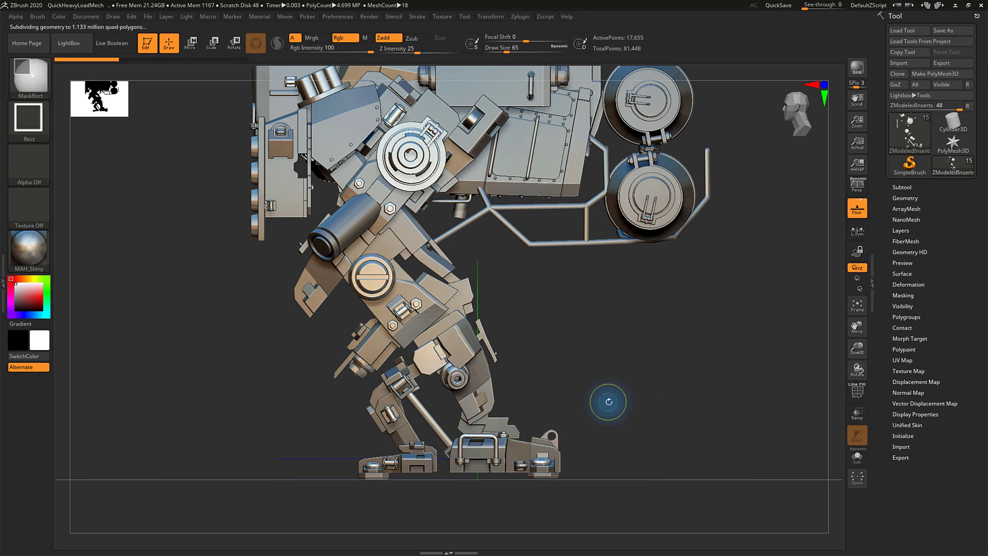
pyautogui.keyDown('alt'); pyautogui.click(473, 376); pyautogui.keyUp('alt')
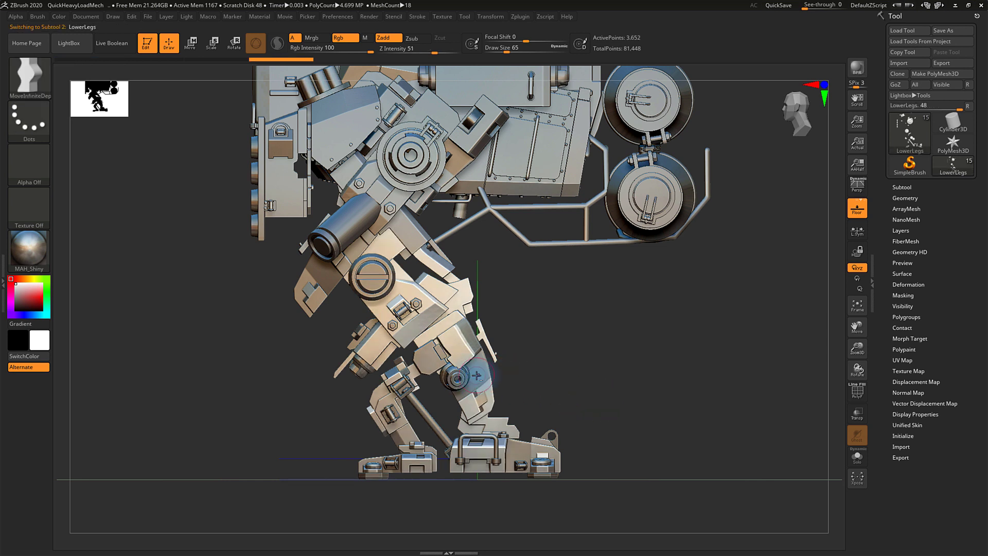
pyautogui.hotkey('ctrl', 'z')
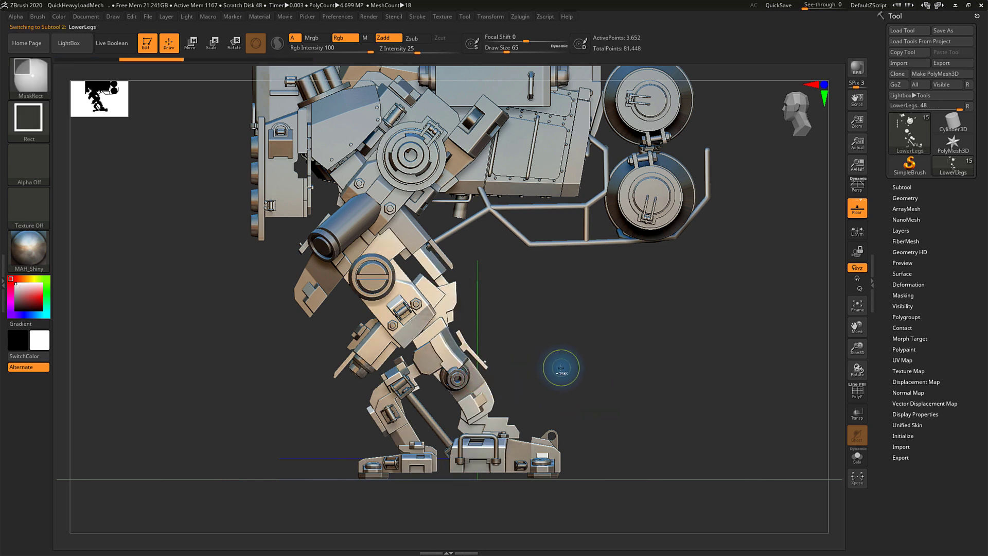
pyautogui.hotkey('ctrl', 'z')
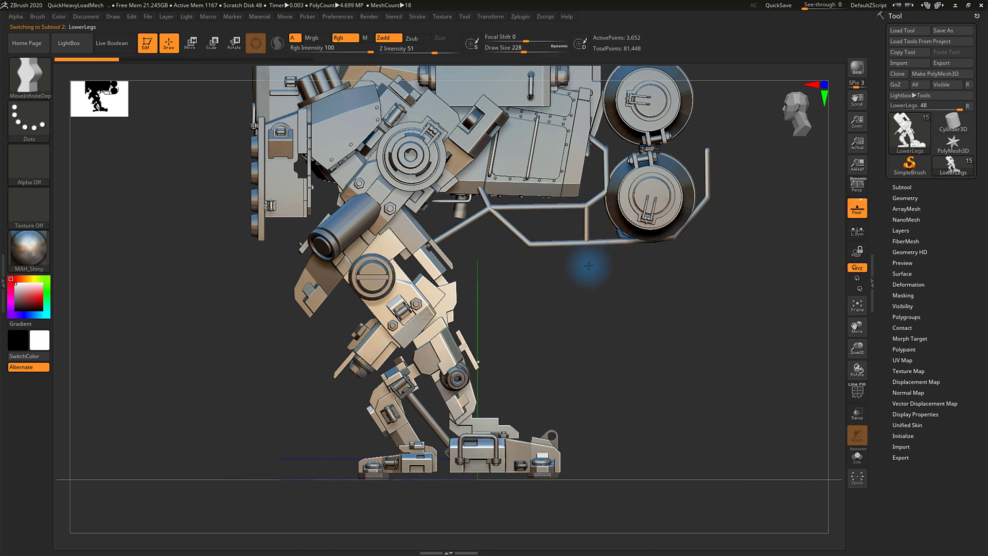
# Select the ZSphereCage pipe and drag its bottom run down into a sagging curve.
pyautogui.keyDown('alt'); pyautogui.click(589, 241); pyautogui.keyUp('alt')
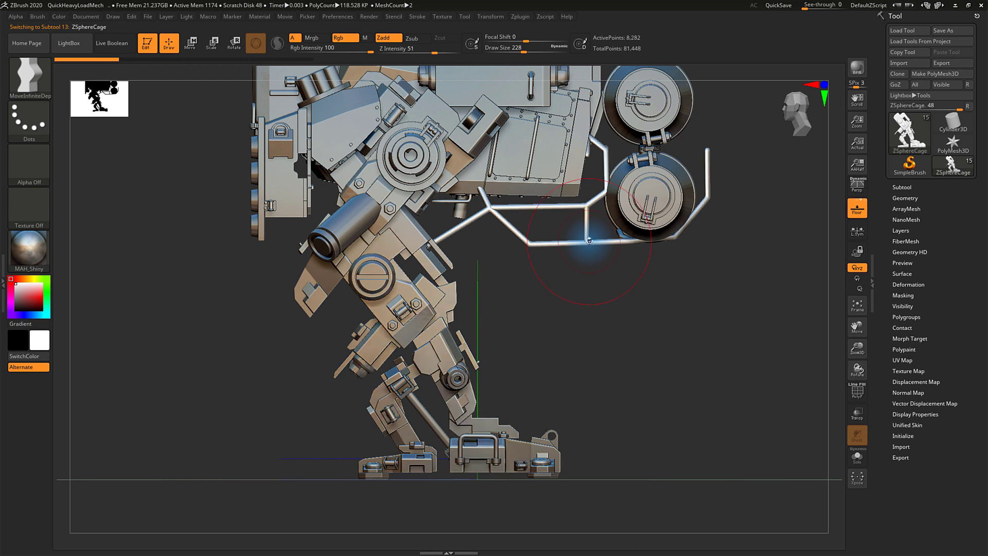
pyautogui.moveTo(587, 241); pyautogui.dragTo(536, 263)
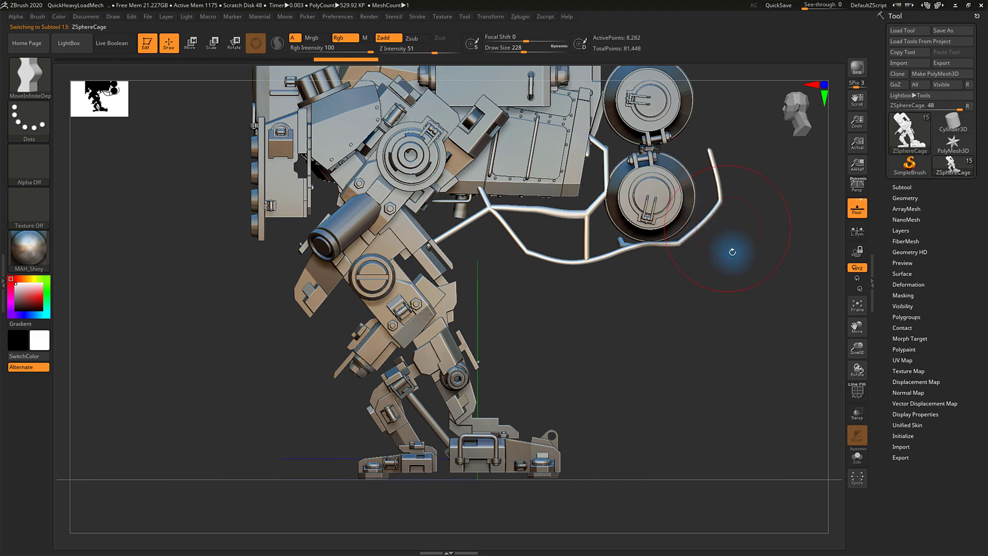
pyautogui.moveTo(704, 275)
pyautogui.mouseDown()
pyautogui.moveTo(740, 262)
pyautogui.moveTo(640, 279)
pyautogui.moveTo(683, 276)
pyautogui.mouseUp()
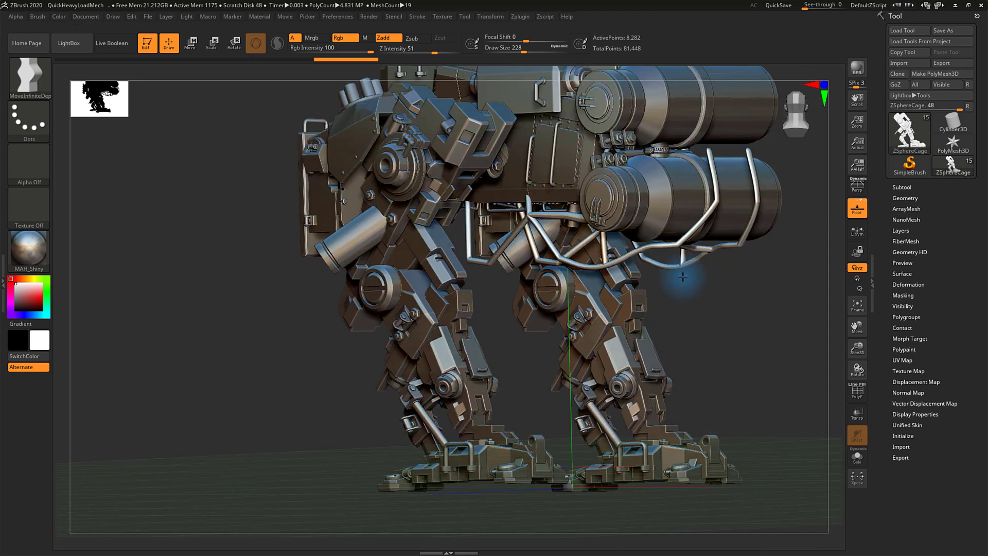
# With the standard Move brush, pull the pipe's end bend out to the right.
pyautogui.click(29, 77)
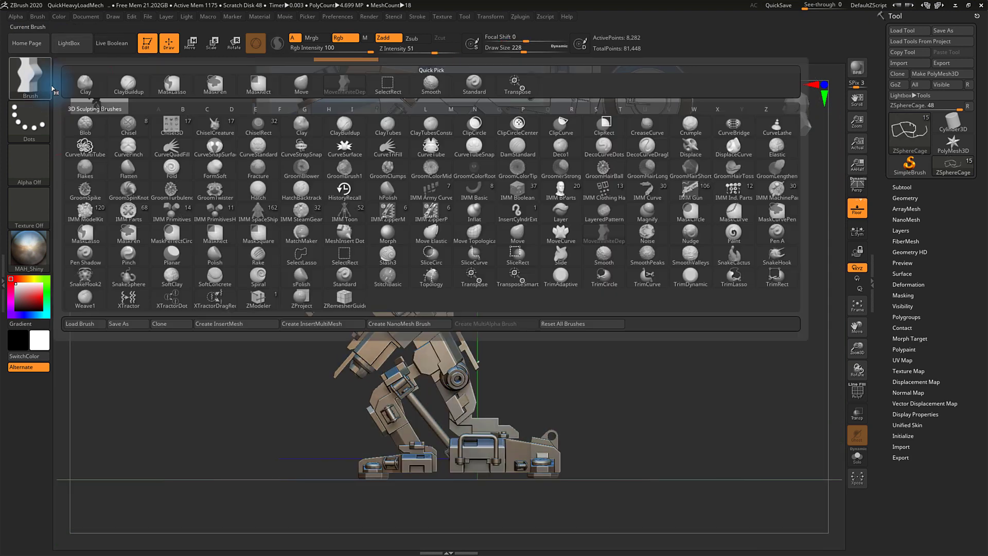
pyautogui.click(518, 233)
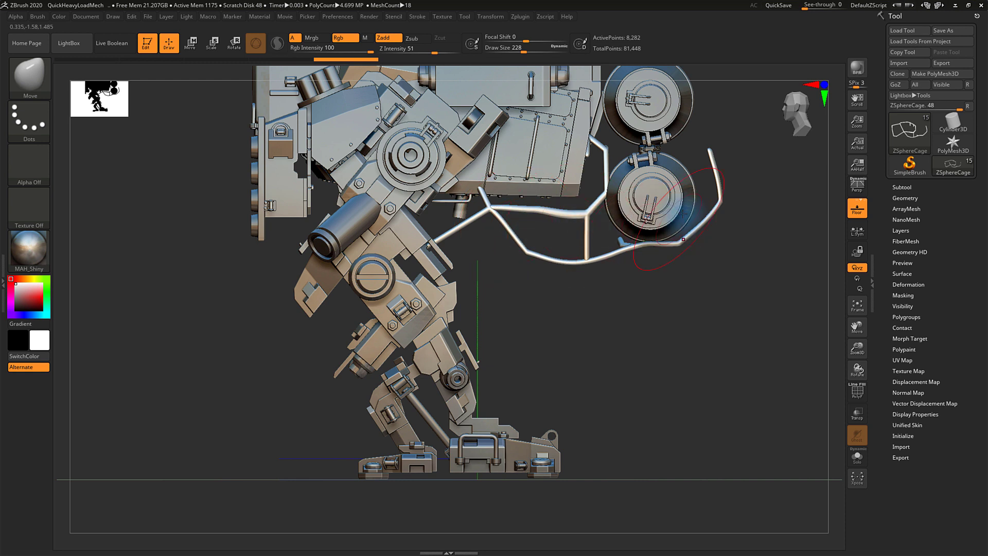
pyautogui.moveTo(718, 197); pyautogui.dragTo(732, 210)
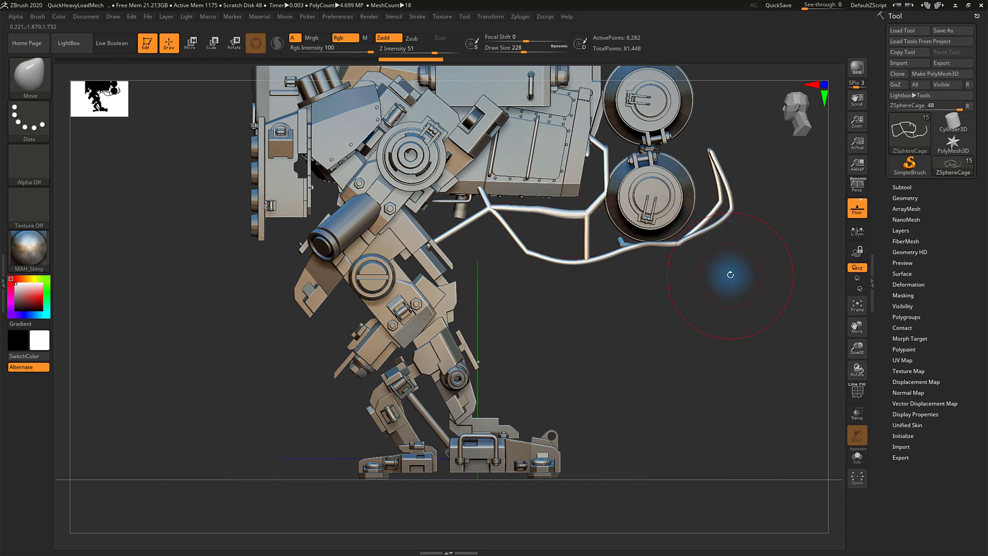
# Open DynaMesh_Sphere_128.ZPR from LightBox's Project files, discarding the mech unsaved.
pyautogui.click(76, 51)
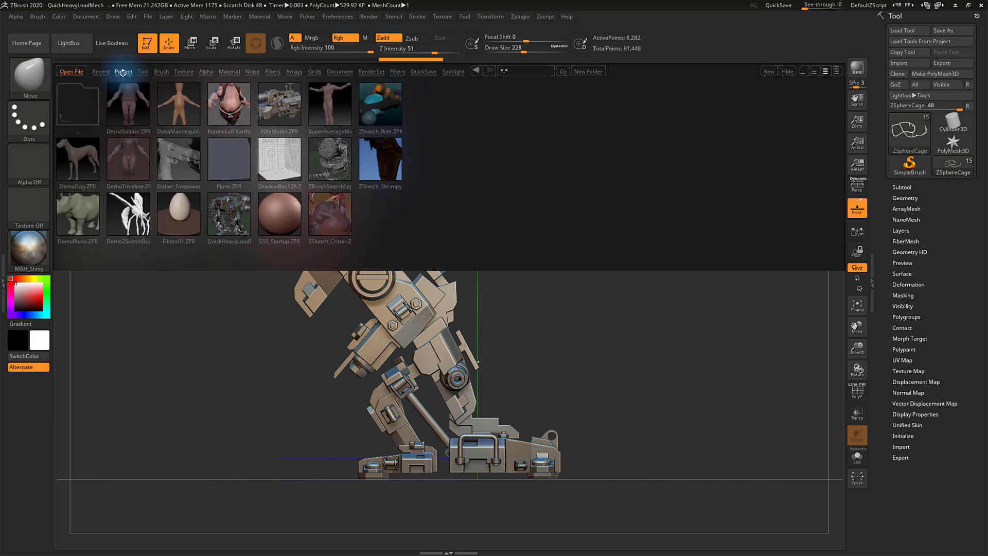
pyautogui.click(123, 72)
pyautogui.doubleClick(483, 115)
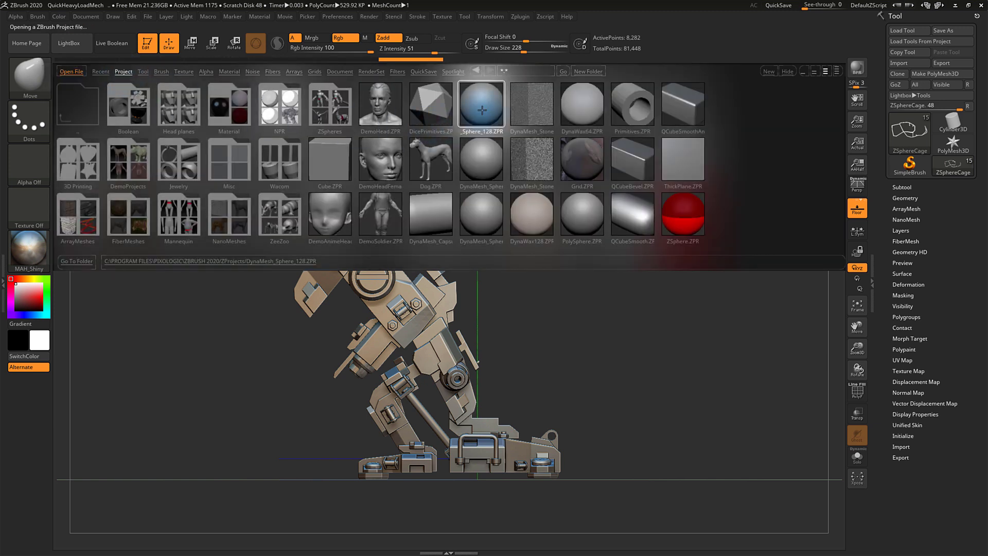
pyautogui.click(525, 313)
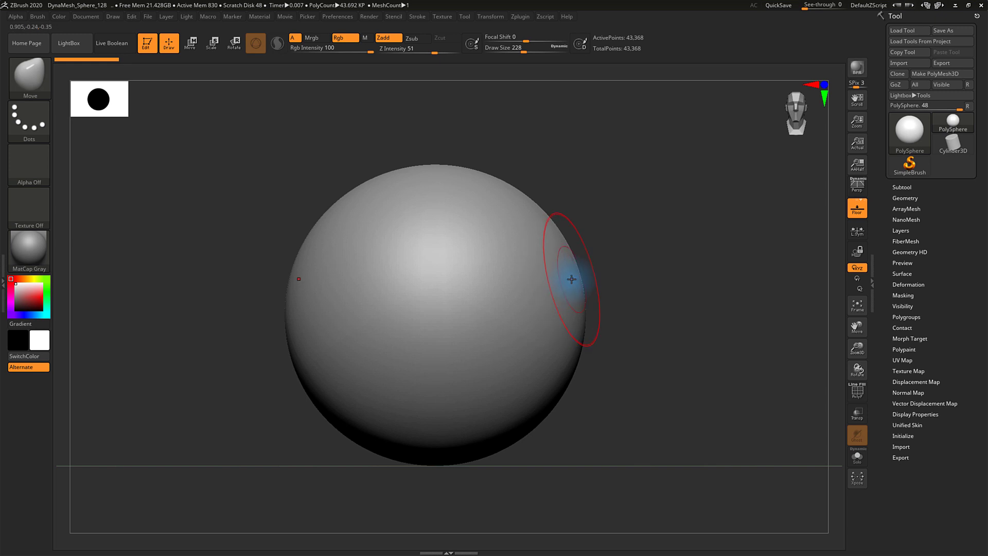
# Try and undo Move bulges, then pull symmetric lobes with MoveInfiniteDepth.
pyautogui.moveTo(564, 279); pyautogui.dragTo(677, 264)
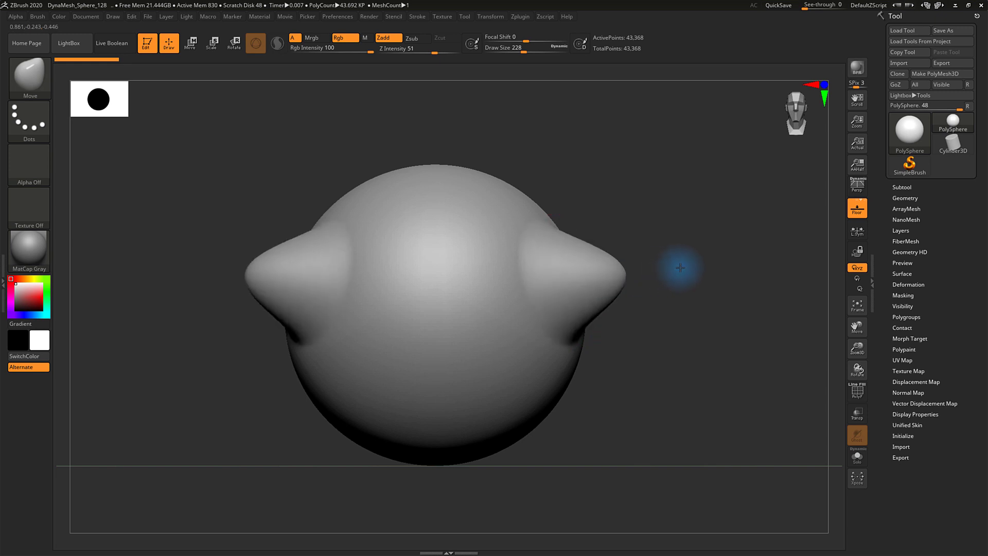
pyautogui.hotkey('ctrl', 'z')
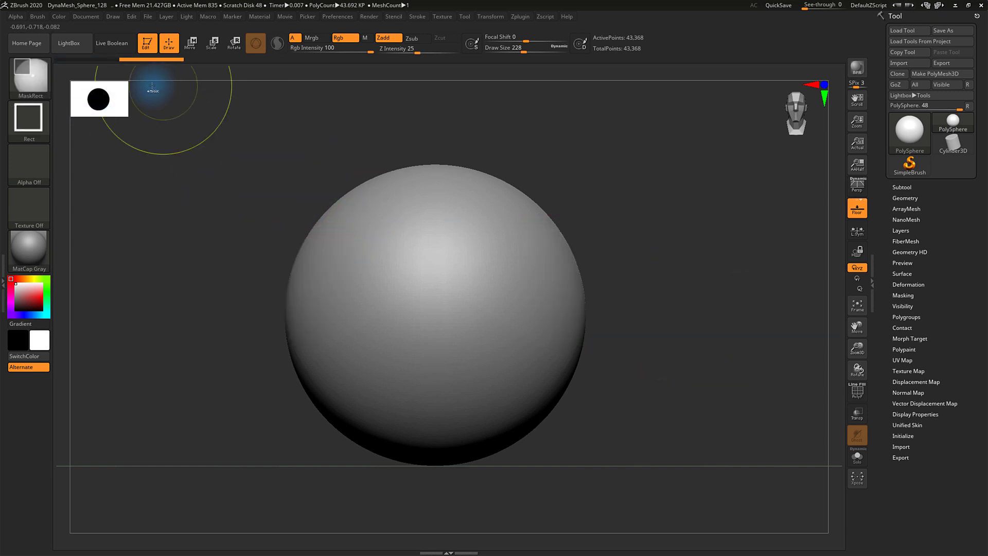
pyautogui.click(49, 86)
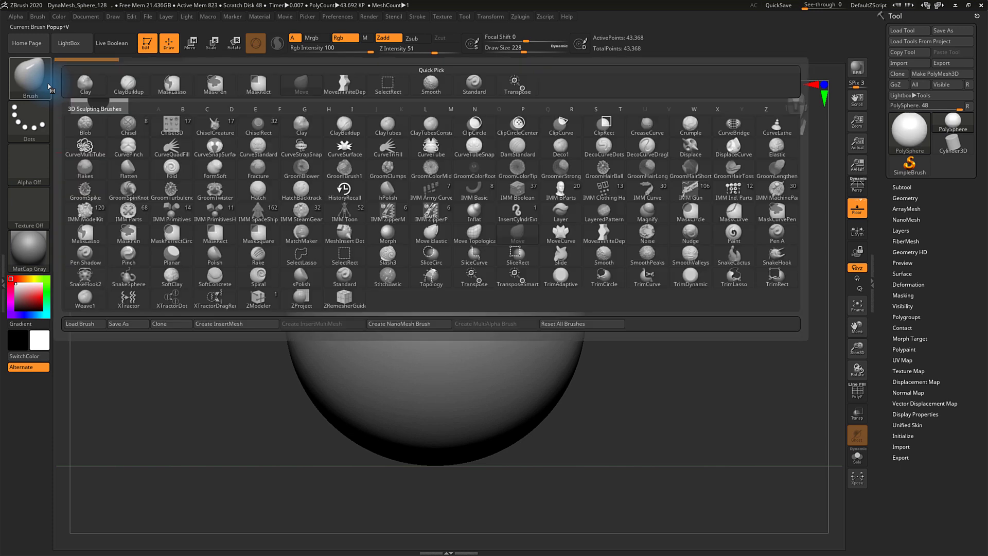
pyautogui.click(597, 231)
pyautogui.moveTo(585, 247); pyautogui.dragTo(655, 234)
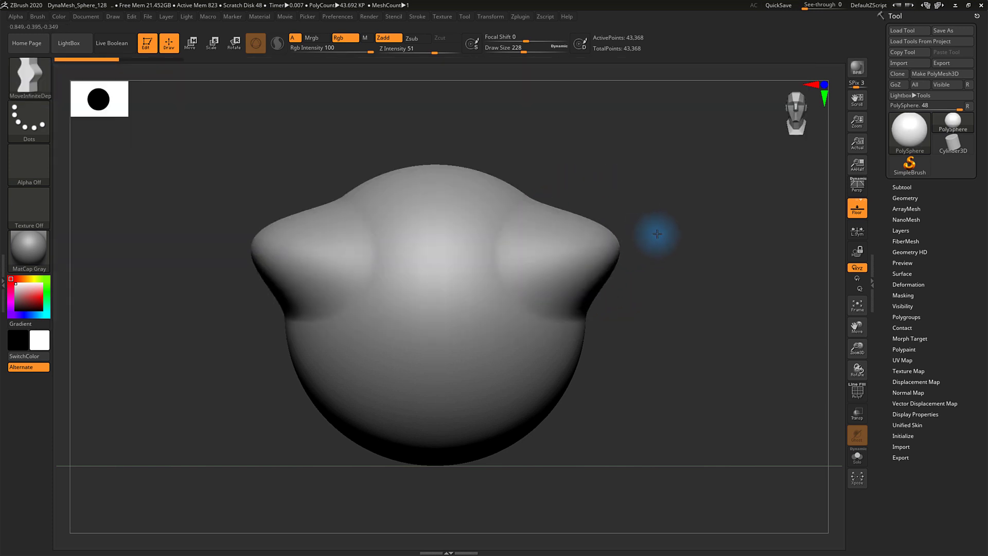
pyautogui.moveTo(686, 309)
pyautogui.mouseDown()
pyautogui.moveTo(682, 340)
pyautogui.moveTo(804, 220)
pyautogui.mouseUp()
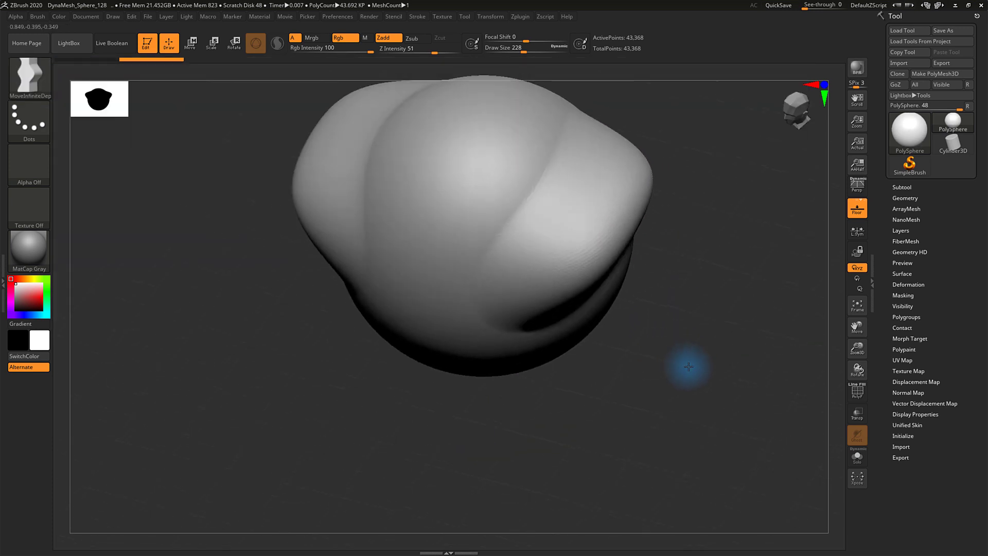
# View in perspective, widen the lower sides into wings, then undo back to the sphere.
pyautogui.press('p')
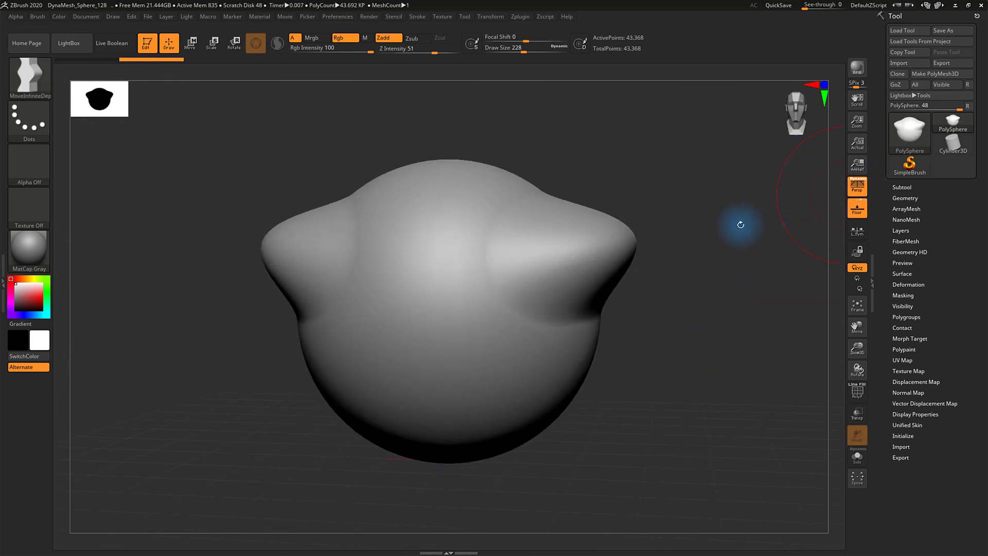
pyautogui.moveTo(574, 352)
pyautogui.mouseDown()
pyautogui.moveTo(801, 369)
pyautogui.moveTo(728, 368)
pyautogui.moveTo(705, 305)
pyautogui.mouseUp()
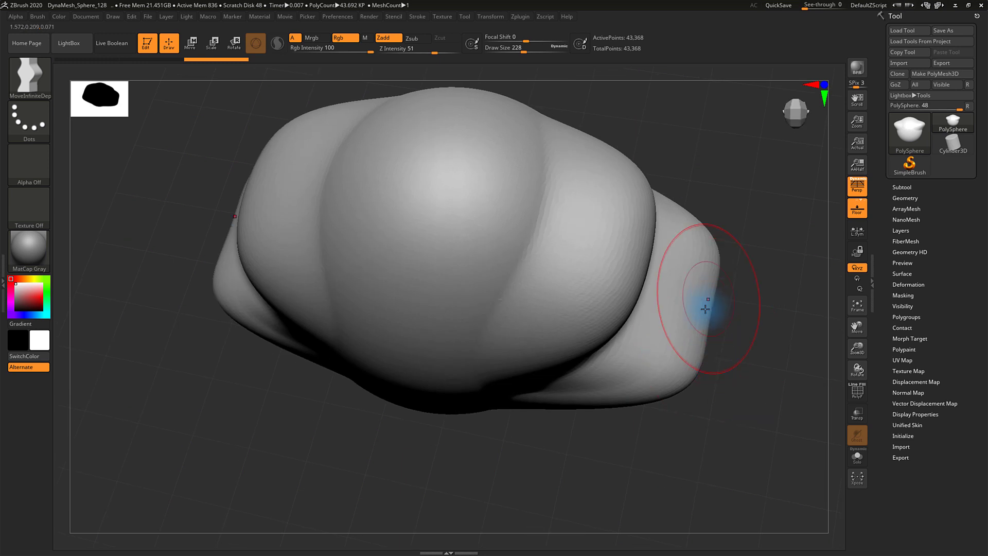
pyautogui.moveTo(746, 272); pyautogui.dragTo(817, 203)
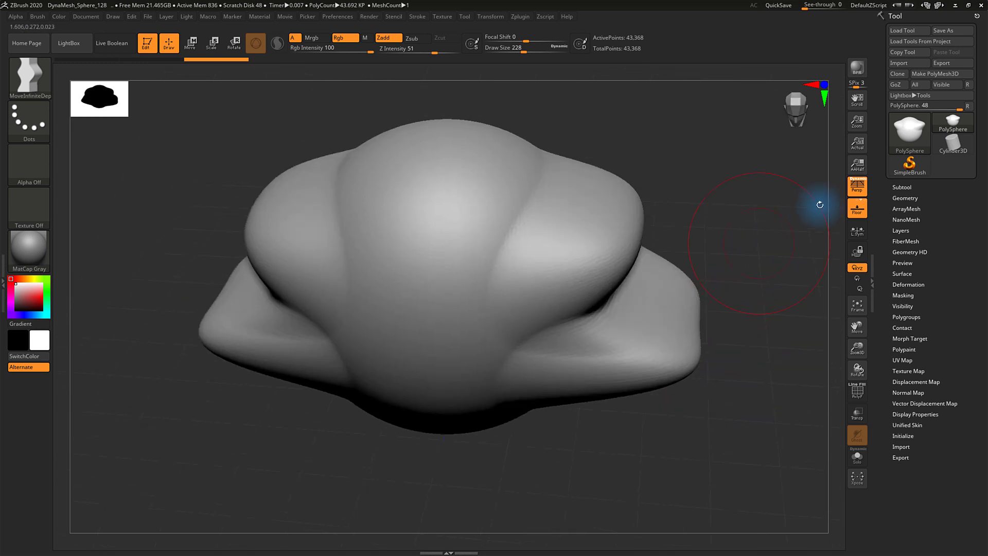
pyautogui.click(857, 190)
pyautogui.keyDown('shift'); pyautogui.moveTo(749, 216); pyautogui.dragTo(717, 211); pyautogui.keyUp('shift')
pyautogui.hotkey('ctrl', 'z')
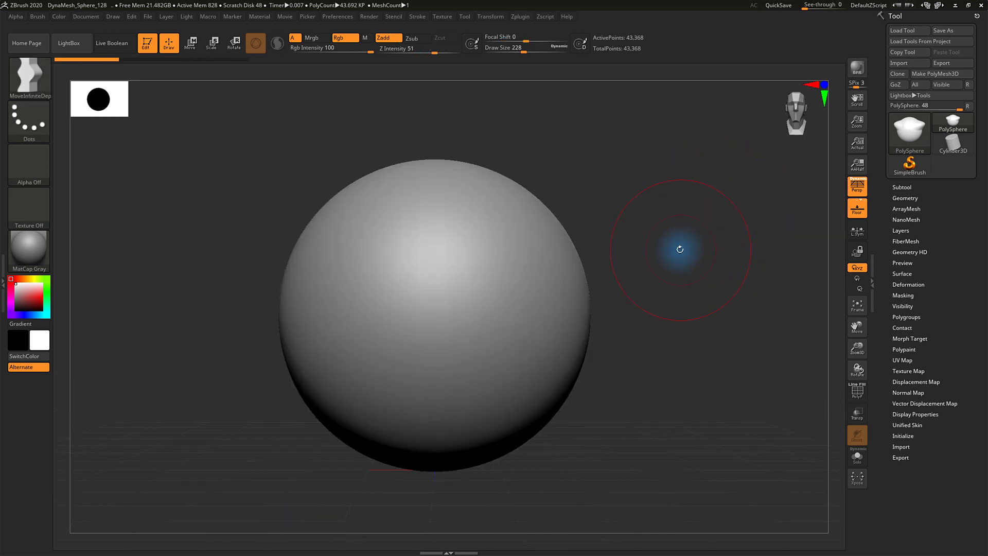